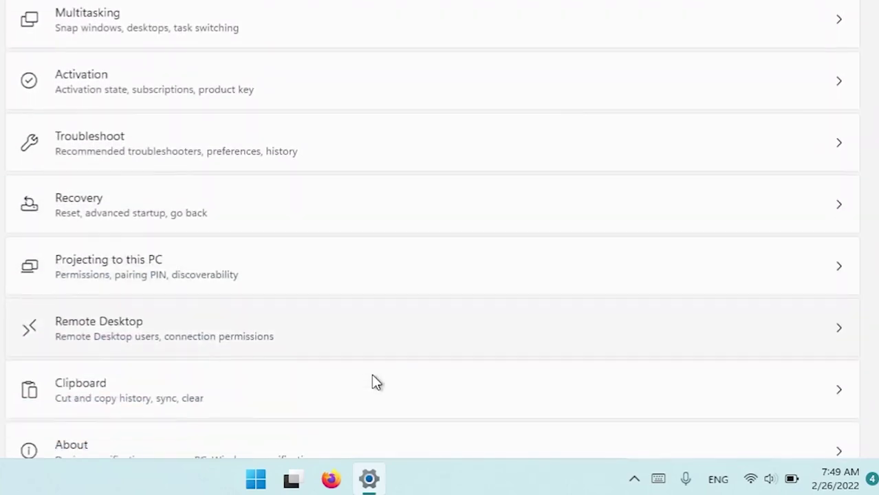
# Open the other troubleshooters in the Troubleshoot settings and run the Playing Audio troubleshooter.
pyautogui.click(839, 156)
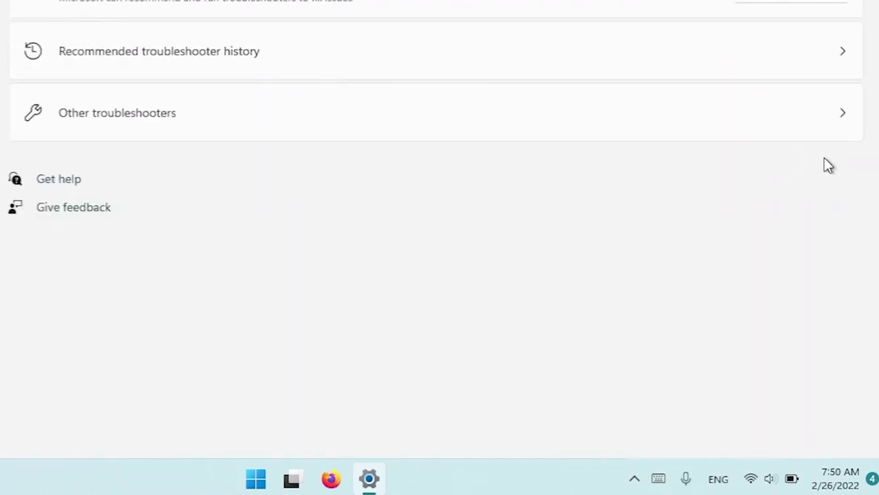
pyautogui.click(850, 128)
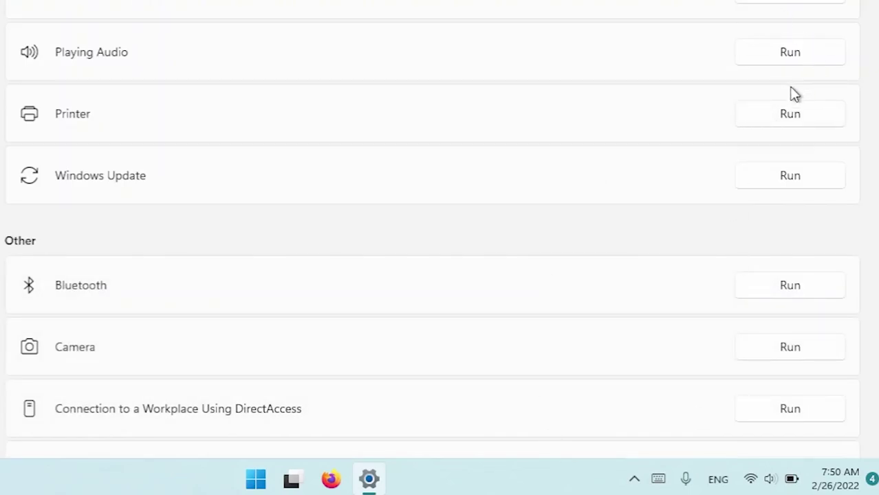
pyautogui.click(817, 61)
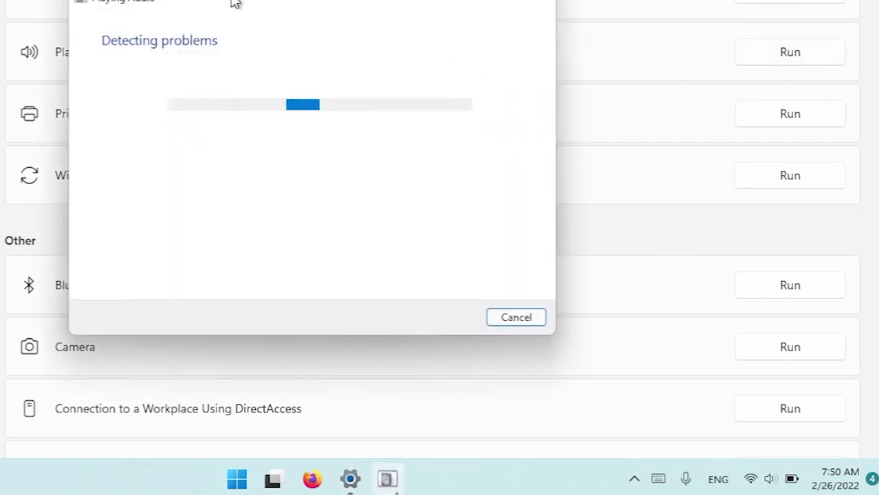
pyautogui.scroll(-3, 205, 297)
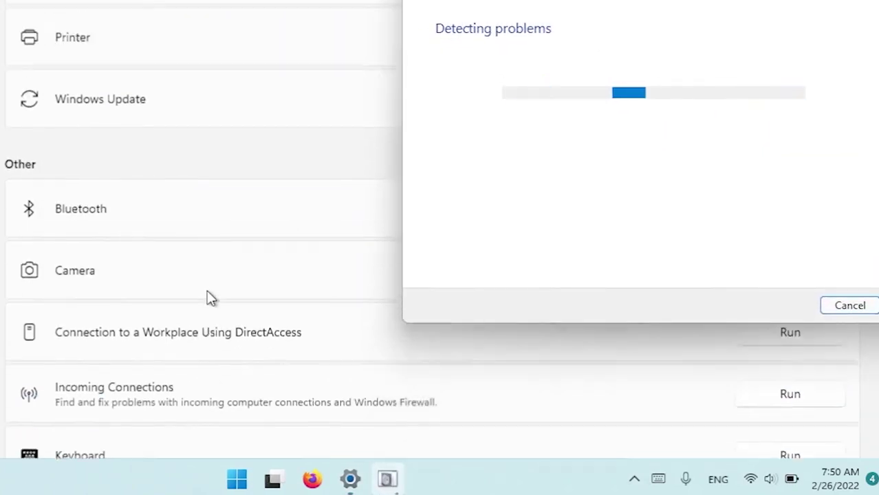
pyautogui.scroll(3, 208, 298)
pyautogui.scroll(-5, 141, 129)
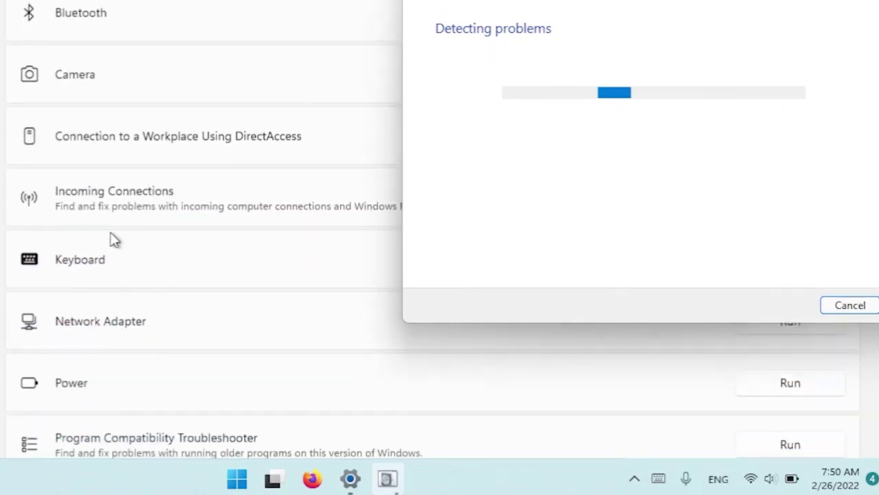
pyautogui.scroll(-3, 108, 88)
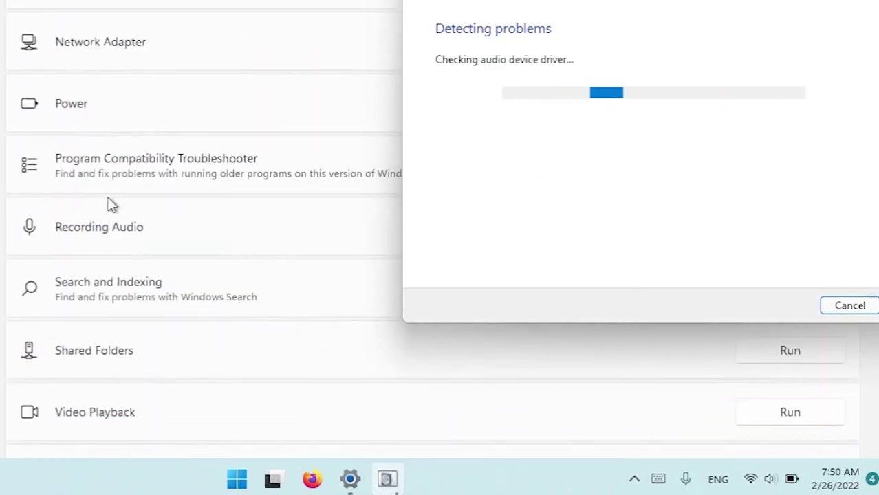
pyautogui.scroll(-3, 135, 124)
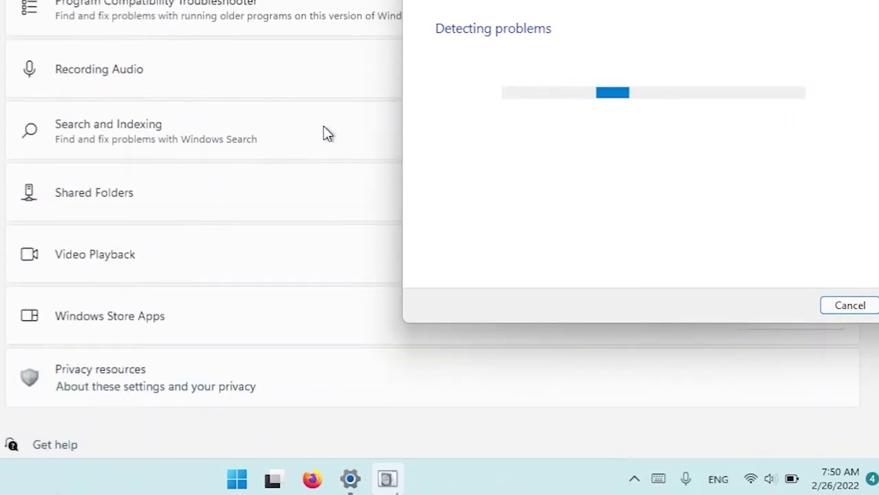
pyautogui.scroll(-1, 288, 207)
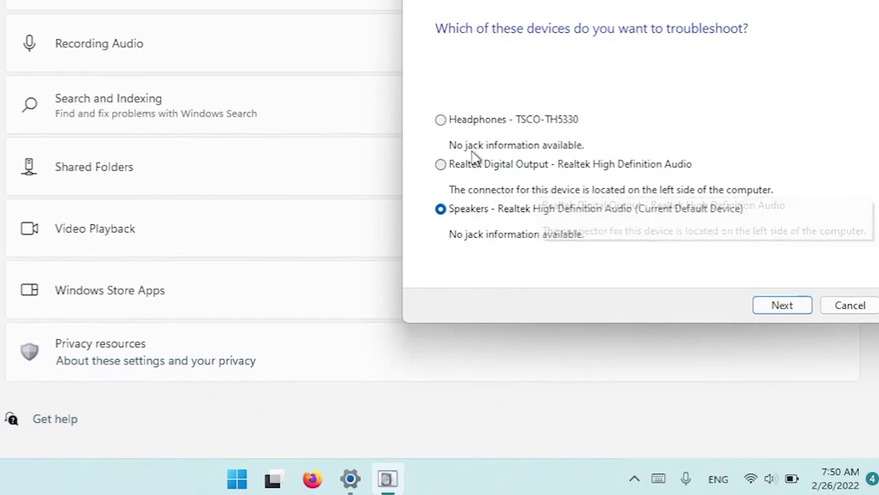
# Troubleshoot the Headphones - TSCO-TH5330 device, proceed through the plug-in check, and close the troubleshooter.
pyautogui.click(458, 122)
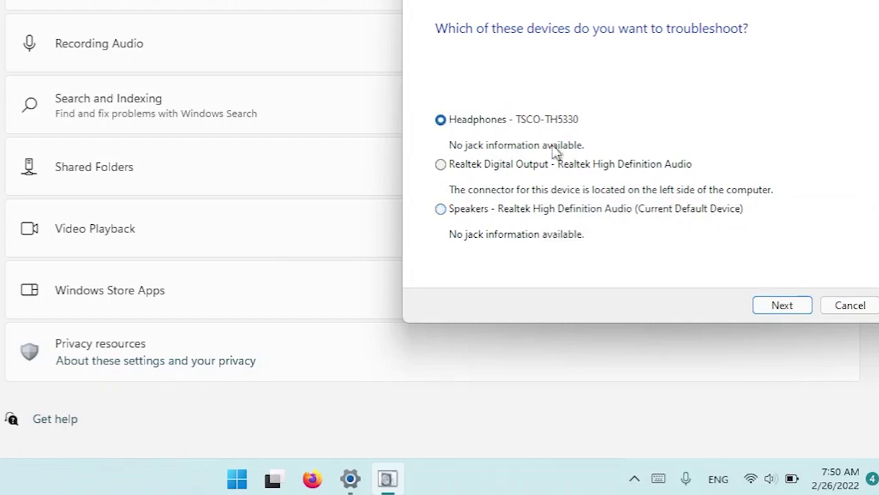
pyautogui.click(782, 305)
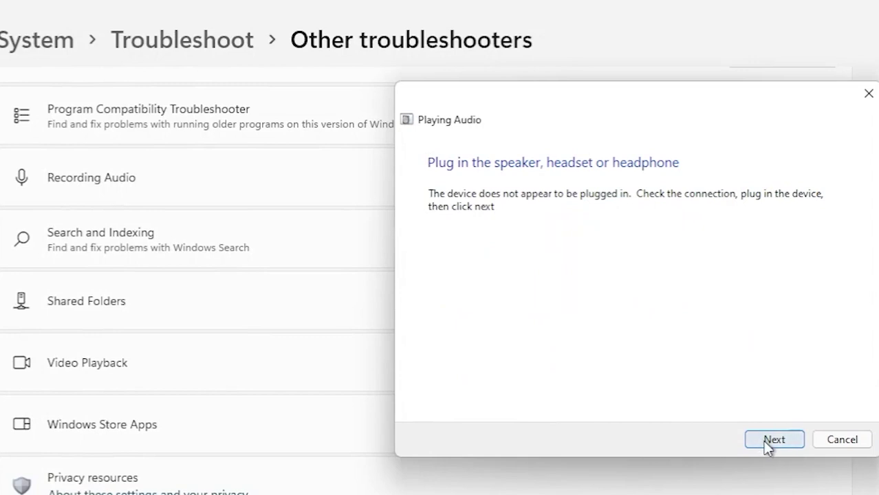
pyautogui.click(769, 441)
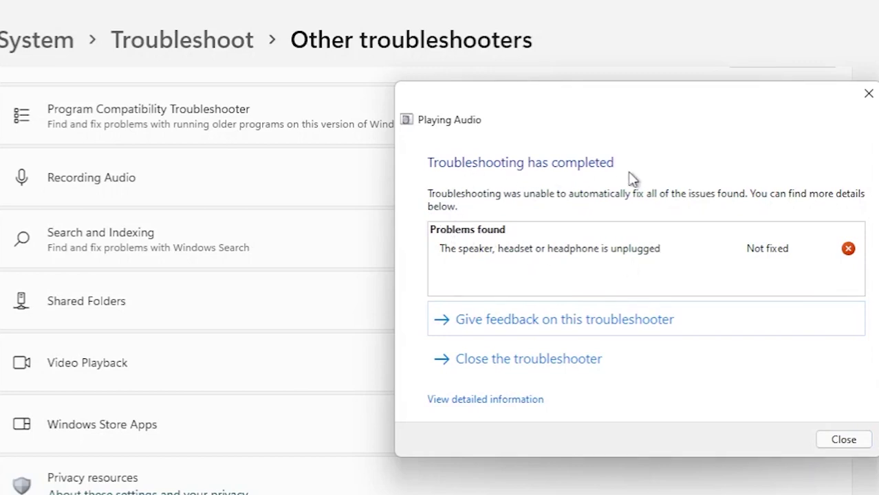
pyautogui.click(503, 370)
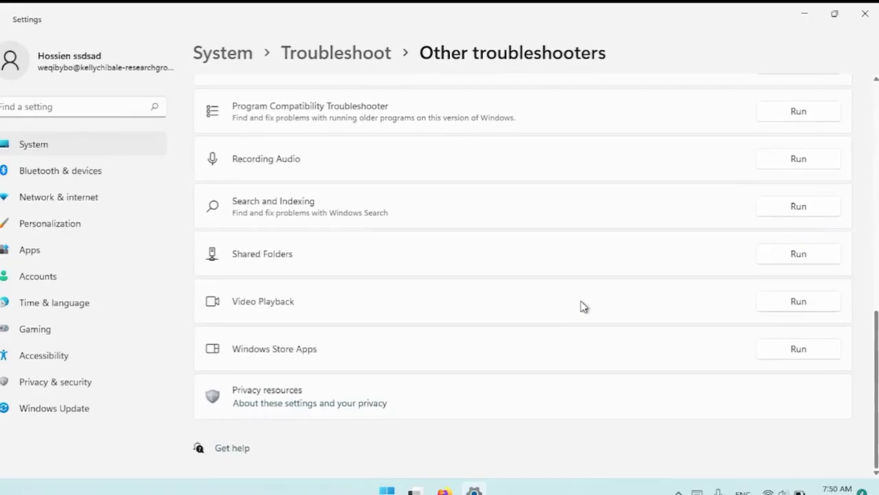
# Close the Settings window.
pyautogui.scroll(3, 502, 368)
pyautogui.scroll(3, 590, 301)
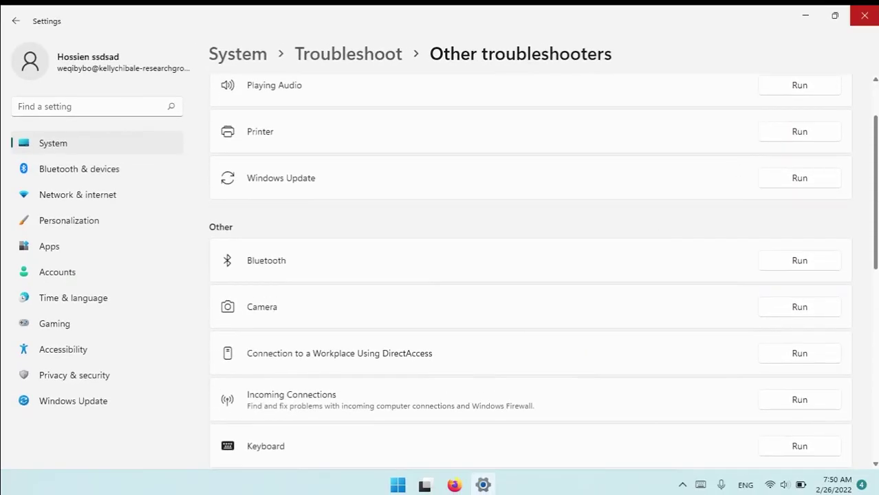
pyautogui.click(864, 15)
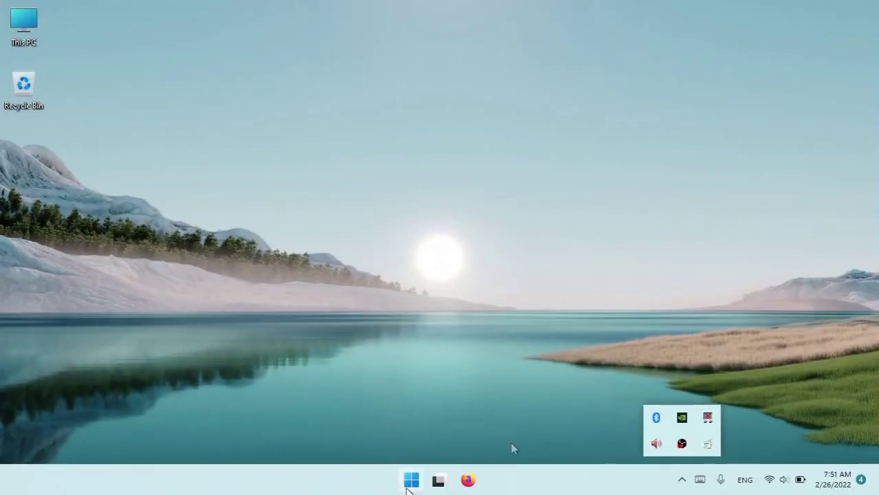
# Open the Sound dialog from the Hardware and Sound category of Control Panel and move it clear.
pyautogui.click(410, 480)
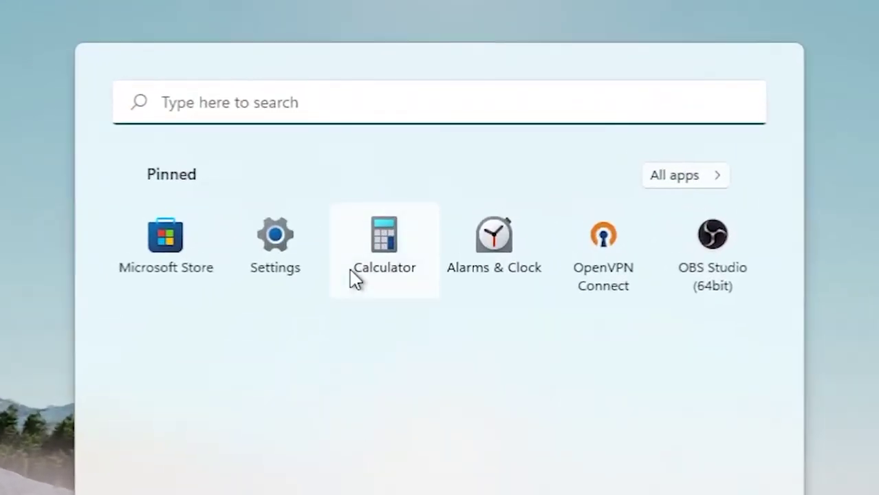
pyautogui.write('co')
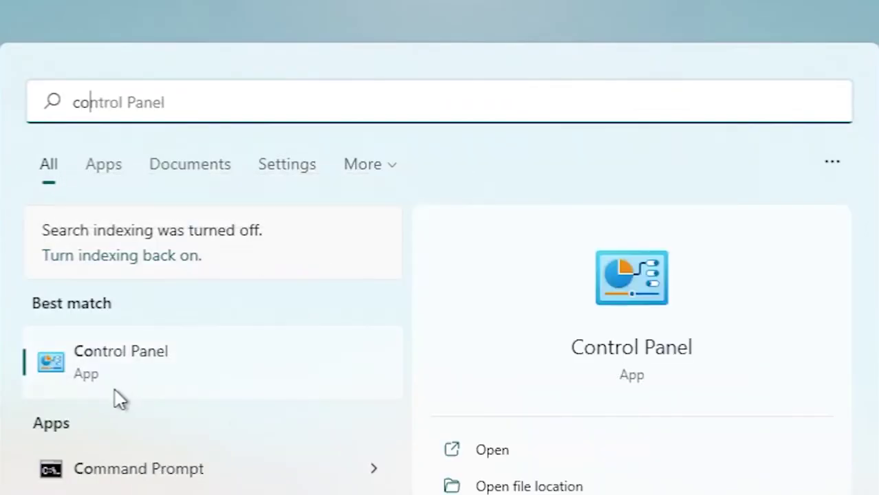
pyautogui.click(126, 386)
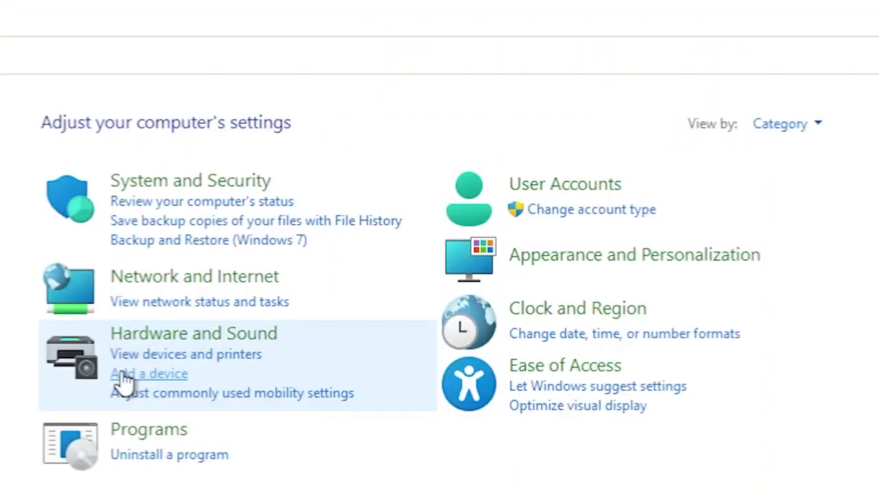
pyautogui.click(247, 337)
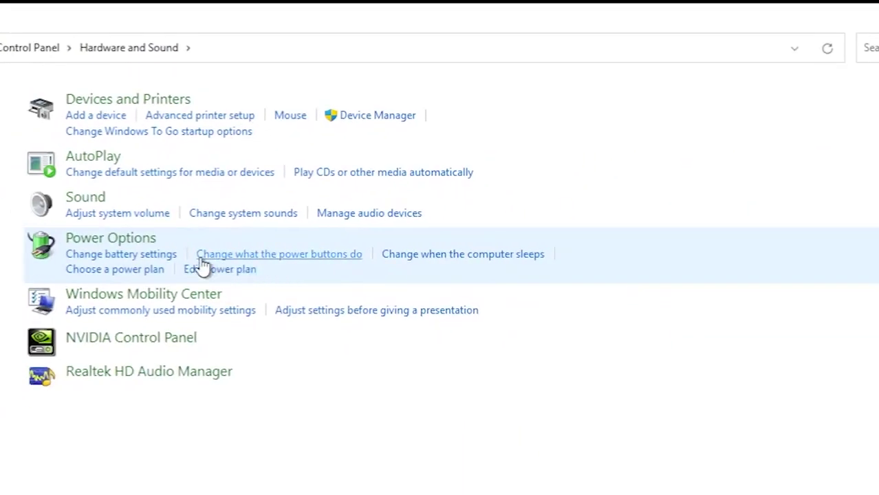
pyautogui.click(73, 200)
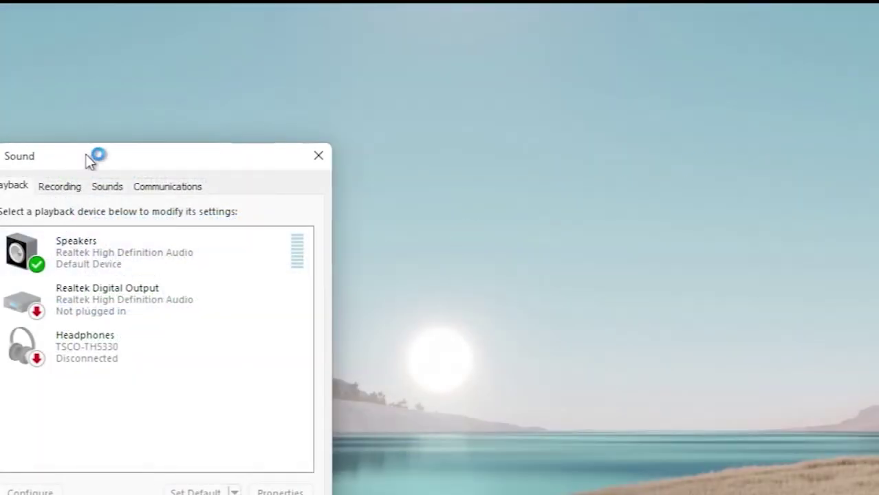
pyautogui.moveTo(90, 158); pyautogui.dragTo(394, 115)
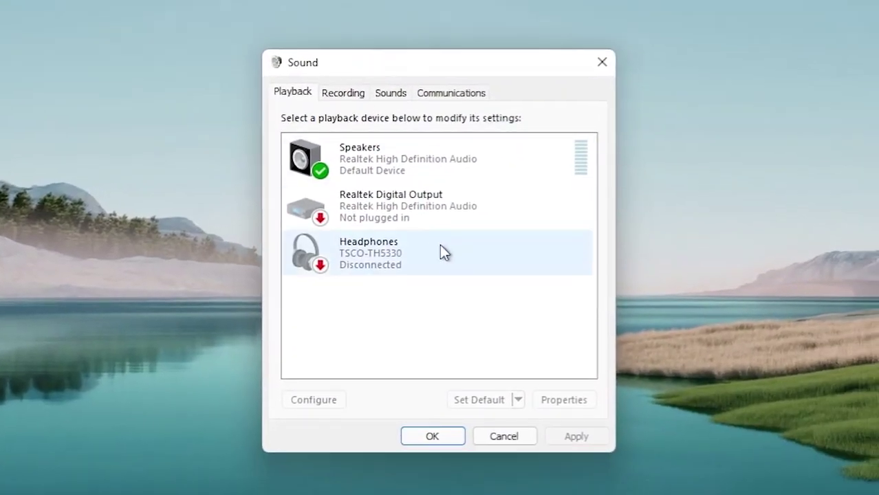
# Open the properties of the Realtek High Definition Audio microphone among the recording devices.
pyautogui.click(356, 145)
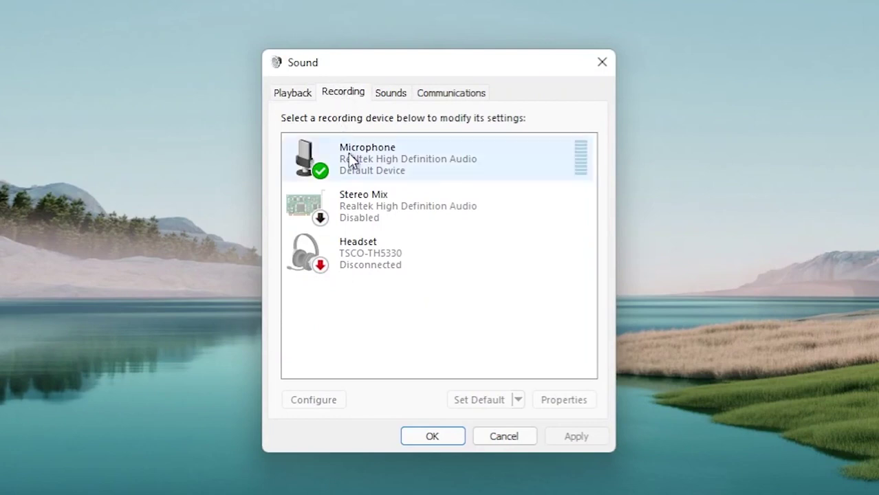
pyautogui.click(452, 166)
pyautogui.rightClick(452, 161)
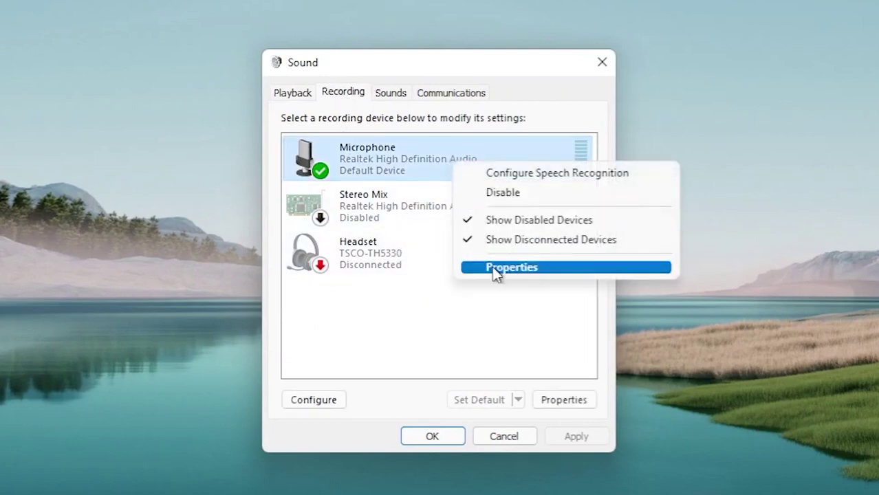
pyautogui.click(547, 268)
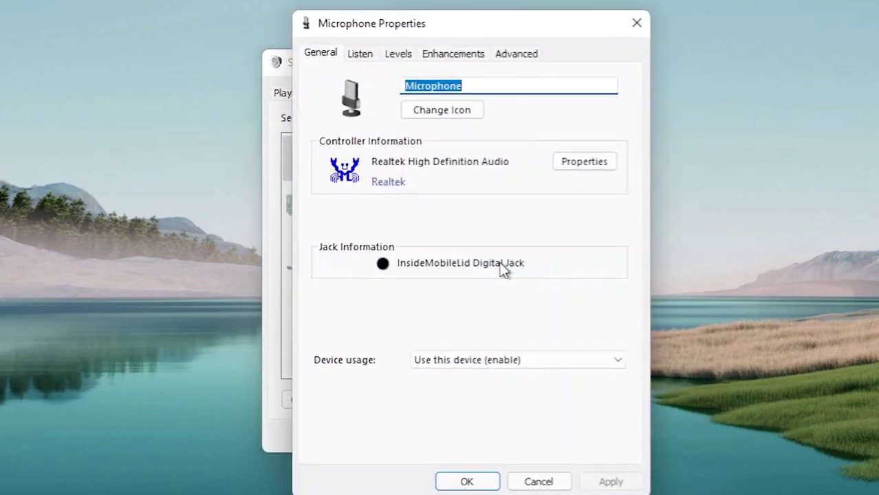
# Enable listening to the microphone, keeping playback through Default Playback Device.
pyautogui.click(360, 55)
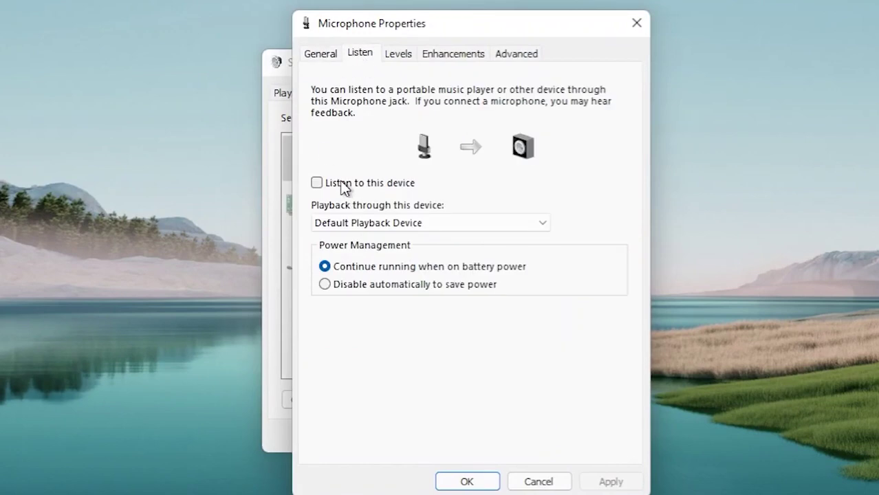
pyautogui.click(358, 184)
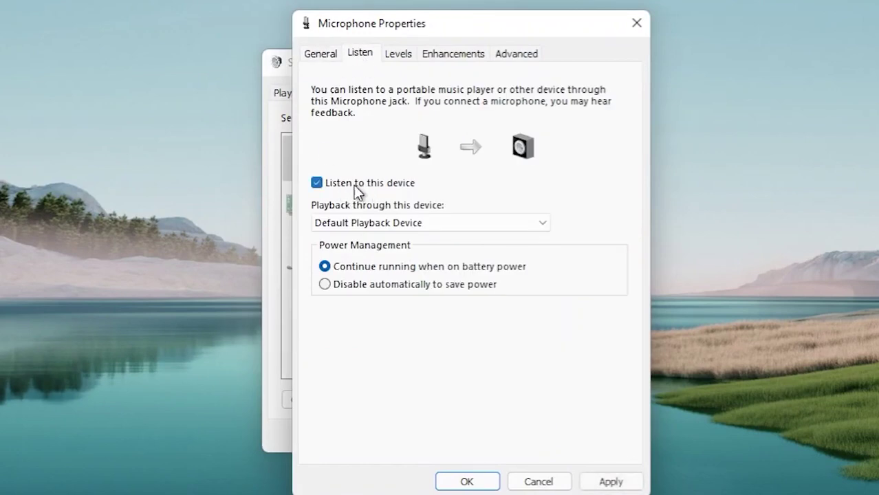
pyautogui.click(416, 223)
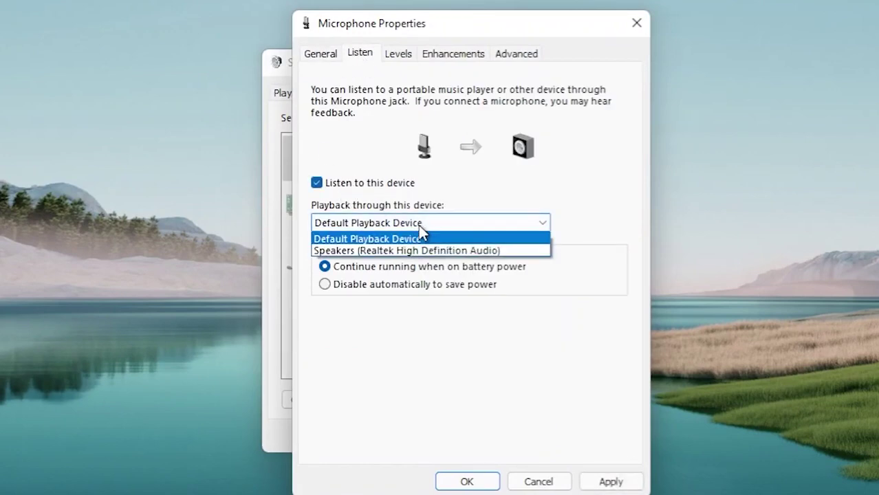
pyautogui.click(419, 224)
# Review the microphone levels and disable all sound effects in its enhancements.
pyautogui.click(412, 55)
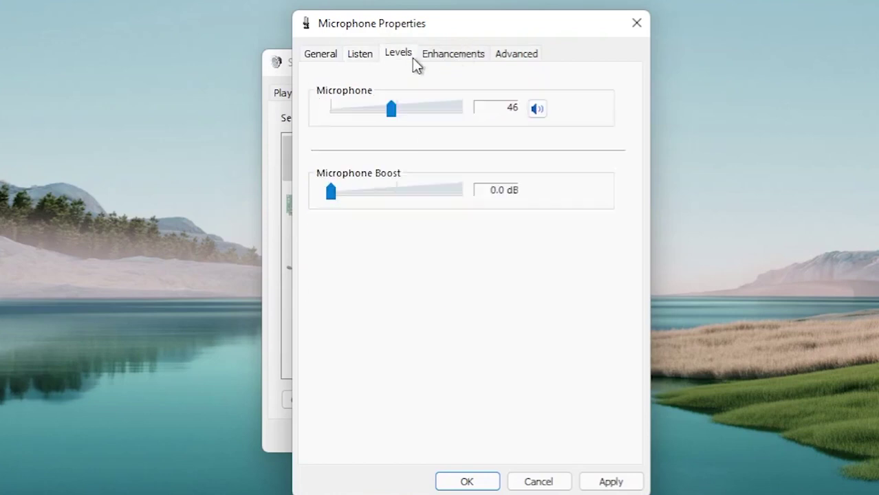
pyautogui.click(451, 55)
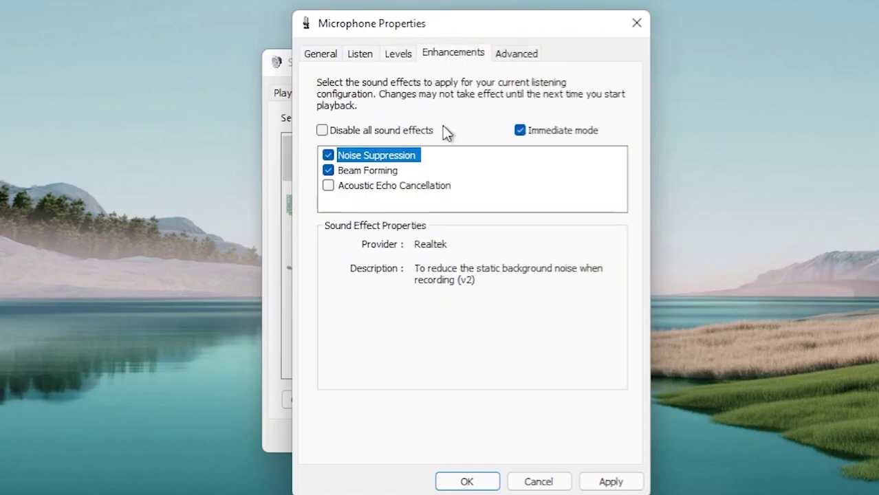
pyautogui.click(323, 132)
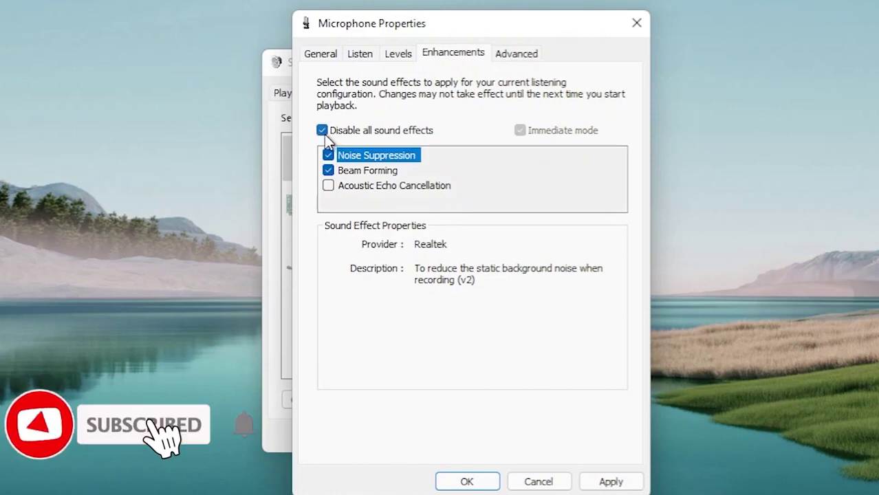
pyautogui.click(513, 58)
pyautogui.click(462, 57)
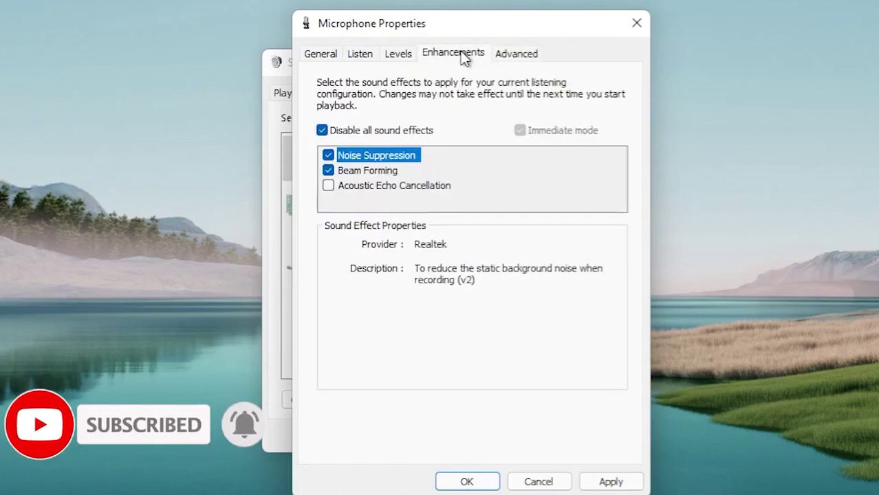
# Keep the microphone's default format at 2 channel, 16 bit, 48000 Hz (DVD Quality) and save the property changes.
pyautogui.click(513, 58)
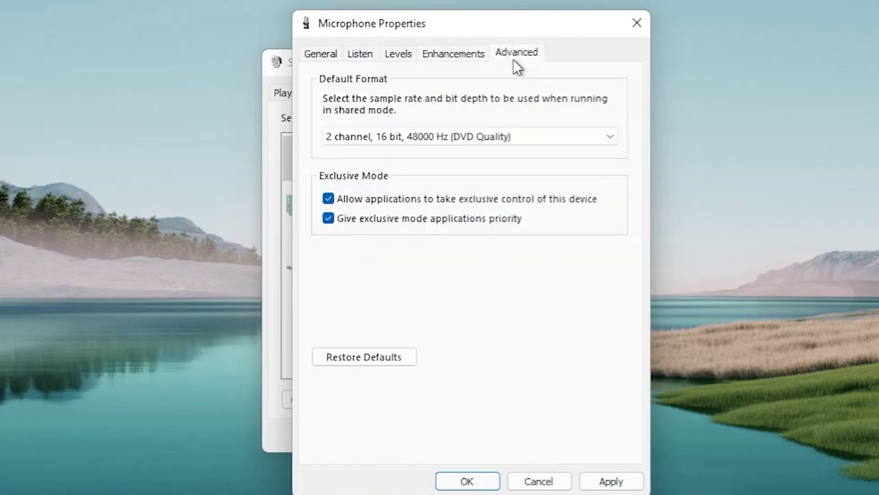
pyautogui.click(523, 135)
pyautogui.click(523, 136)
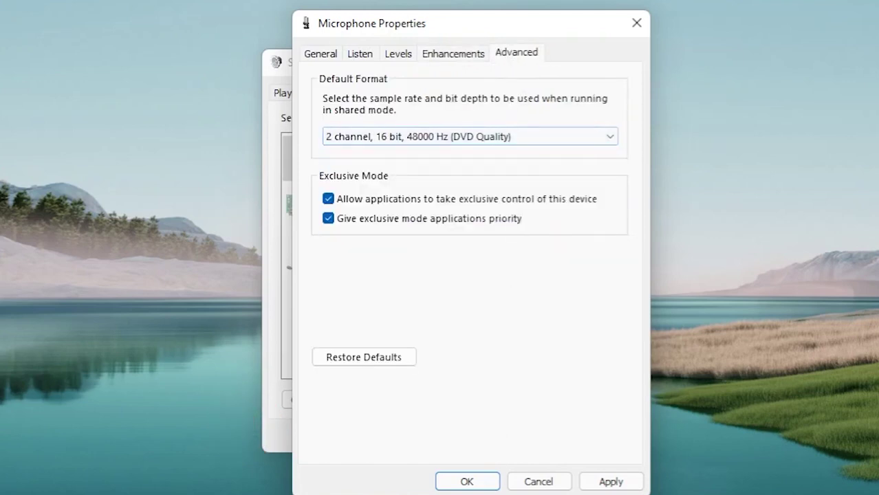
pyautogui.click(584, 484)
pyautogui.click(474, 483)
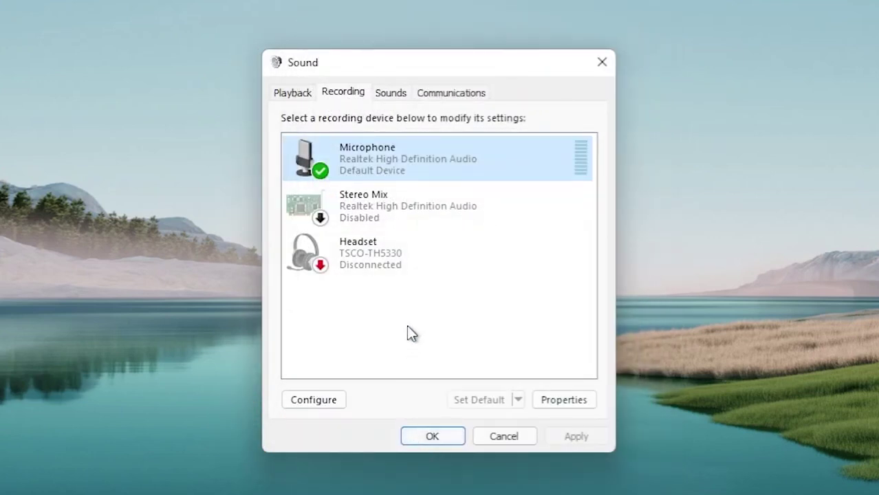
# Review the properties of the TSCO-TH5330 headphones among the playback devices and close them.
pyautogui.click(304, 98)
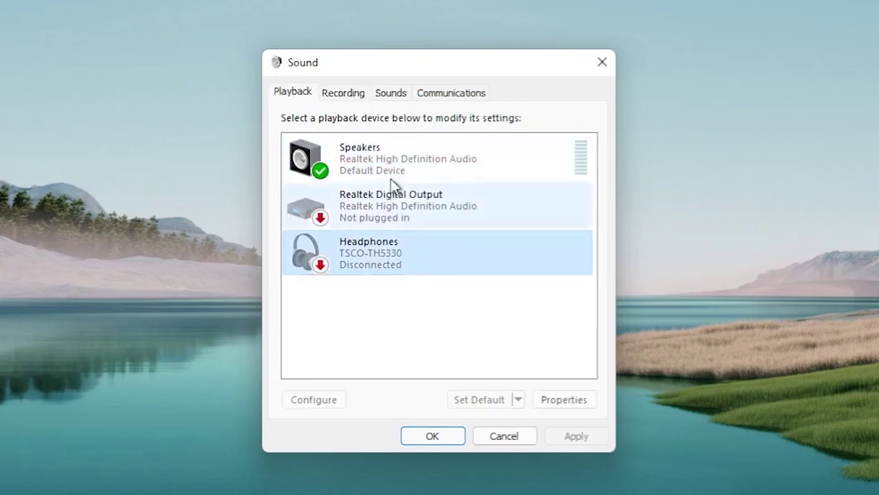
pyautogui.rightClick(390, 265)
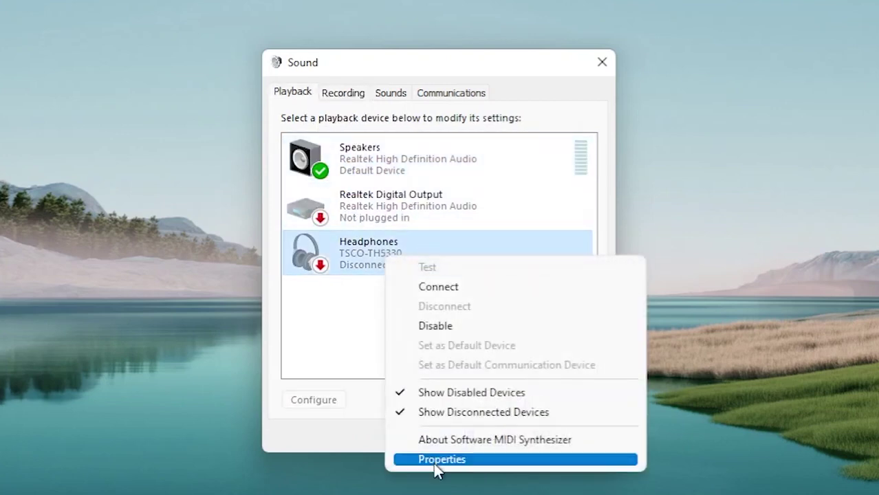
pyautogui.click(433, 463)
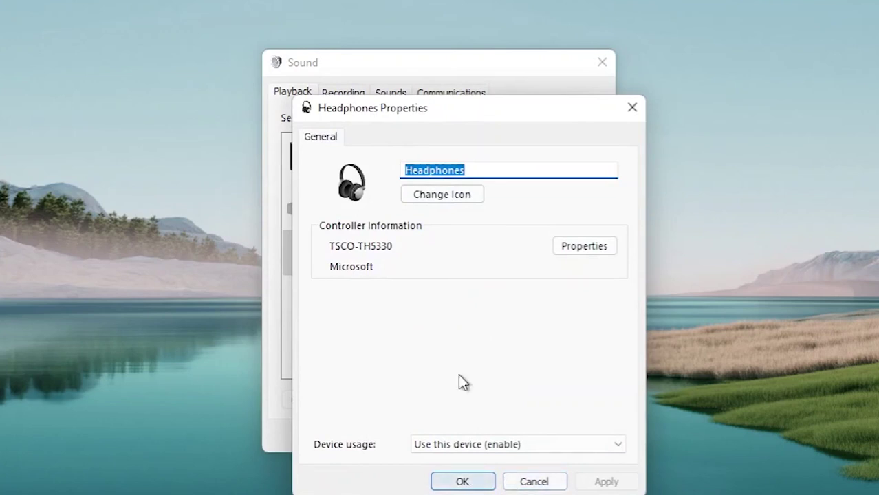
pyautogui.click(460, 487)
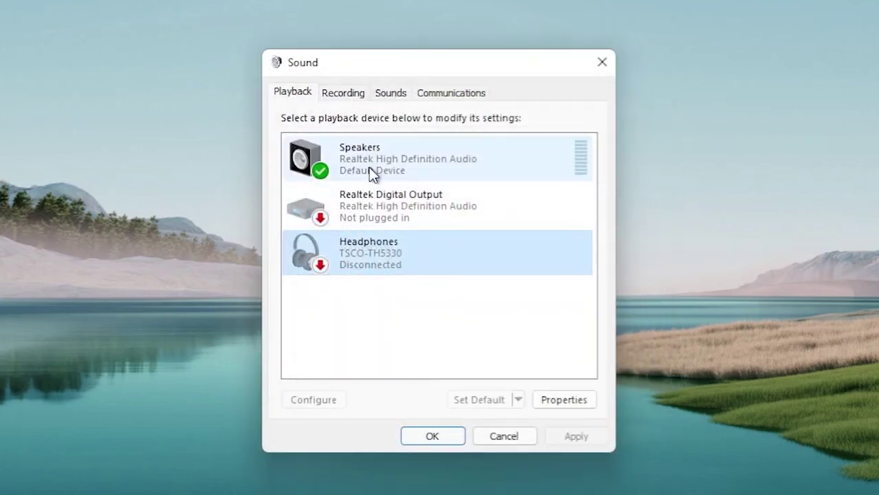
# Open the properties of the Realtek Speakers, review their levels, and keep all sound effects disabled in the enhancements.
pyautogui.rightClick(376, 179)
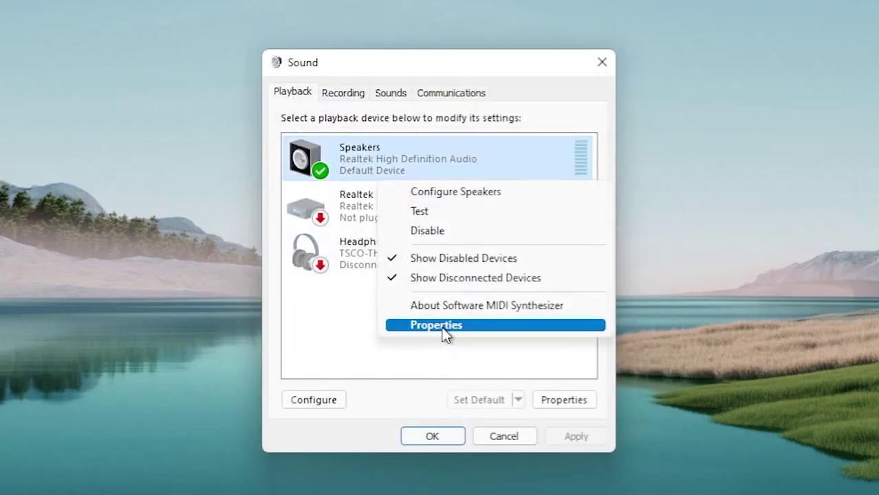
pyautogui.click(442, 326)
pyautogui.click(359, 55)
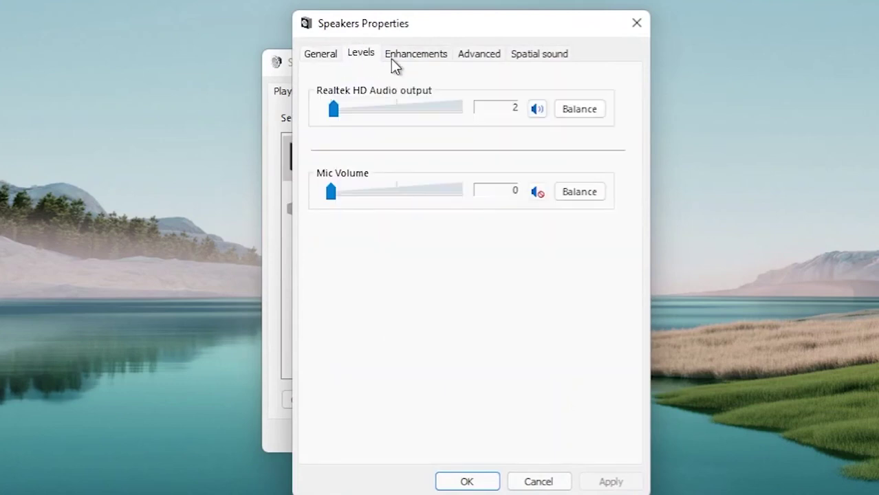
pyautogui.click(390, 58)
pyautogui.click(337, 131)
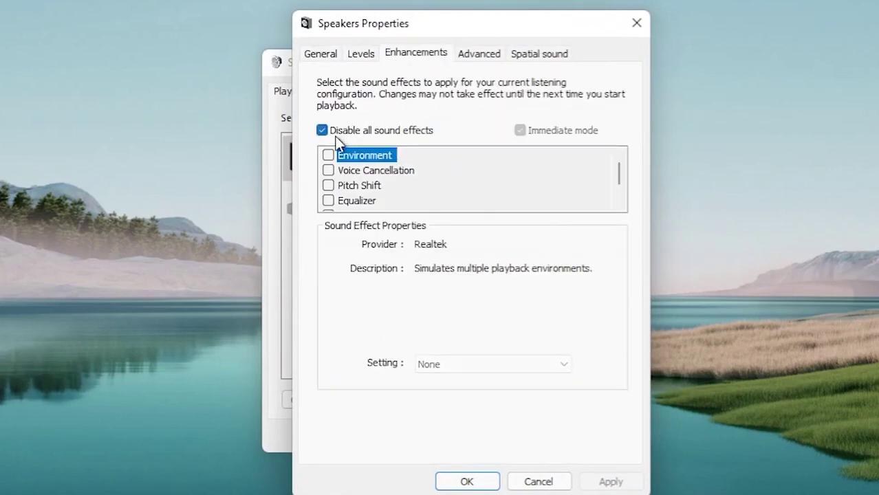
pyautogui.click(329, 56)
pyautogui.click(363, 57)
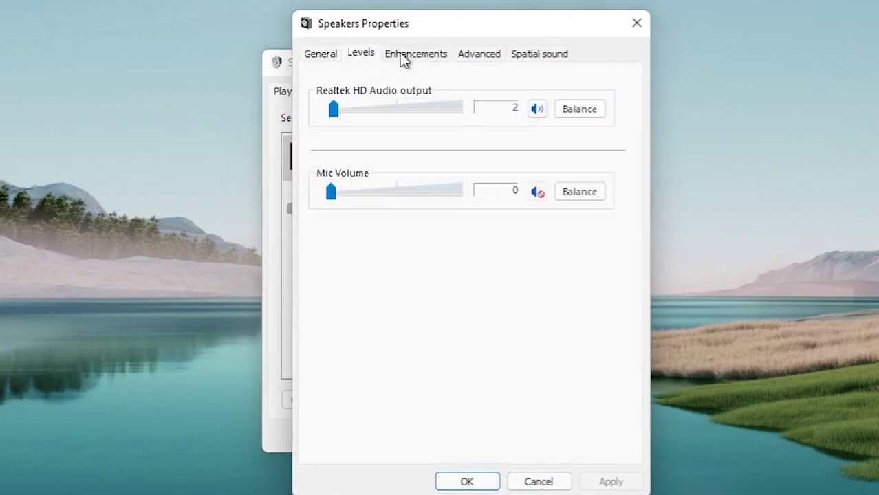
pyautogui.click(416, 55)
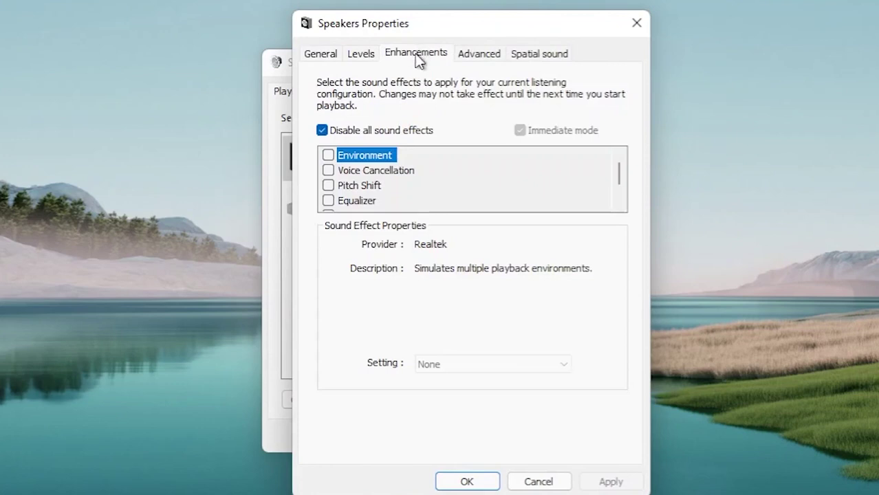
# Keep the speakers' default format at 24 bit, 48000 Hz (Studio Quality).
pyautogui.click(475, 52)
pyautogui.click(519, 136)
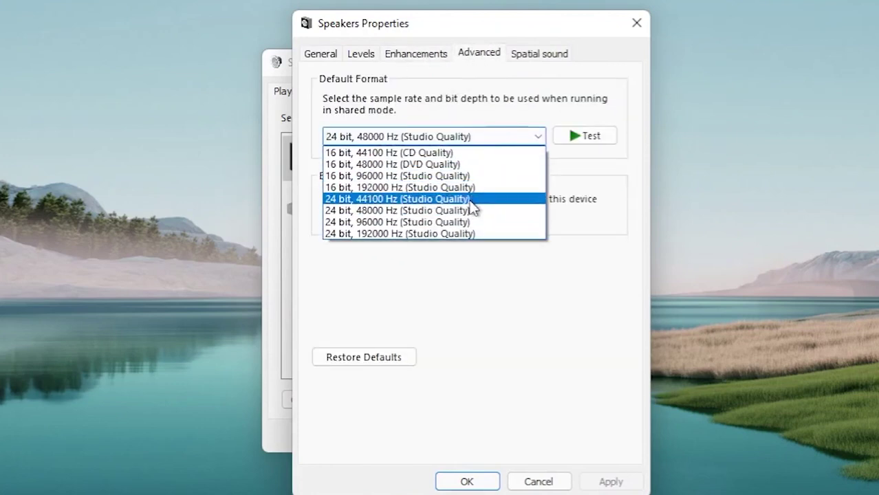
pyautogui.click(465, 211)
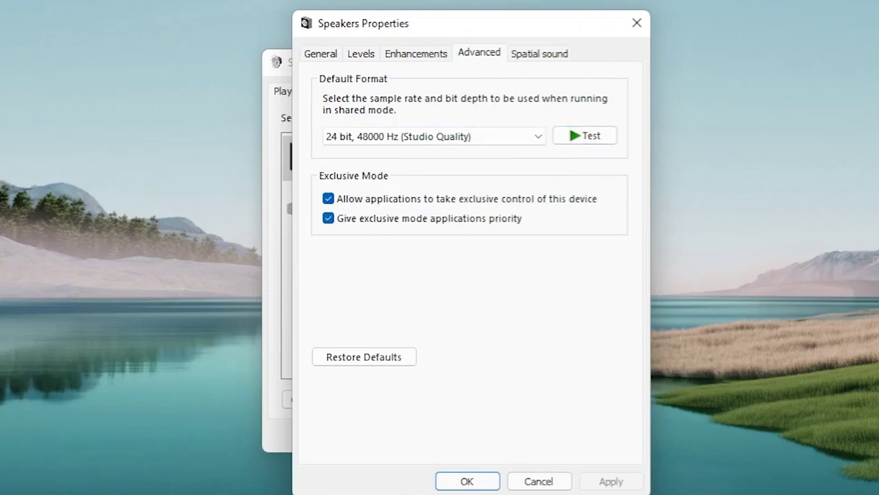
# Try Windows Sonic for Headphones as the speakers' spatial sound format, return it to Off, and save the sound settings.
pyautogui.click(547, 62)
pyautogui.click(493, 144)
pyautogui.click(455, 165)
pyautogui.click(443, 146)
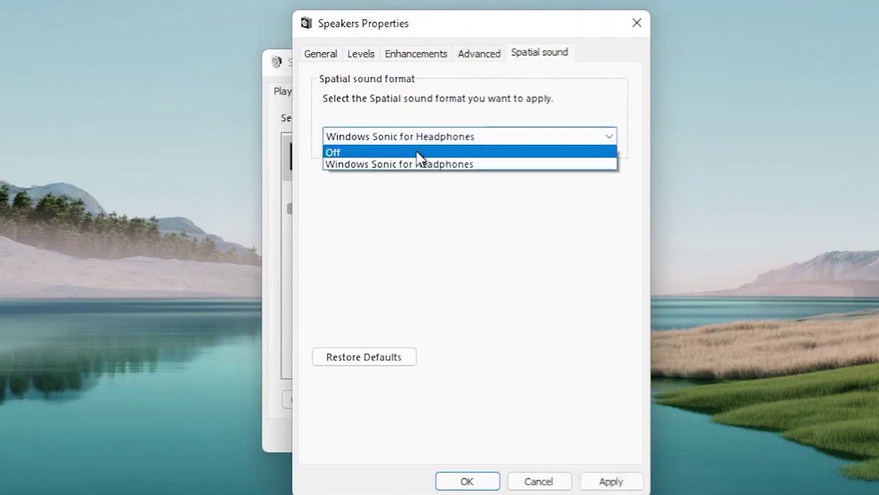
pyautogui.click(419, 153)
pyautogui.click(490, 483)
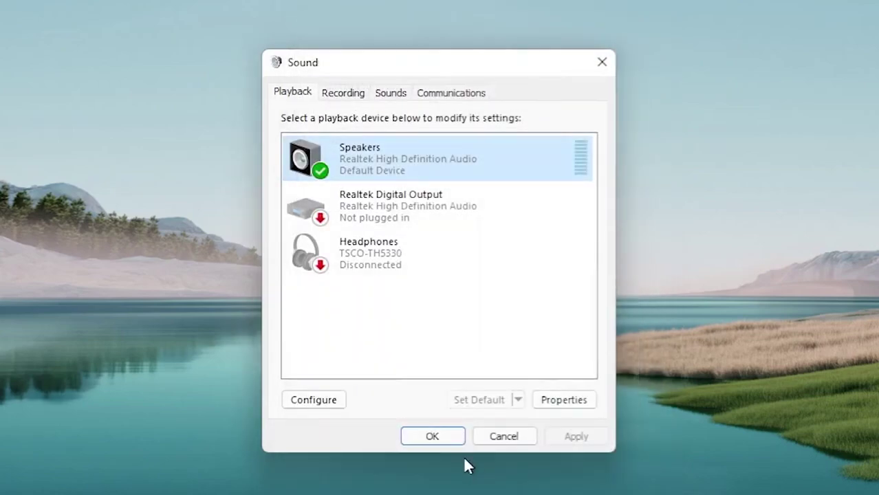
pyautogui.click(421, 434)
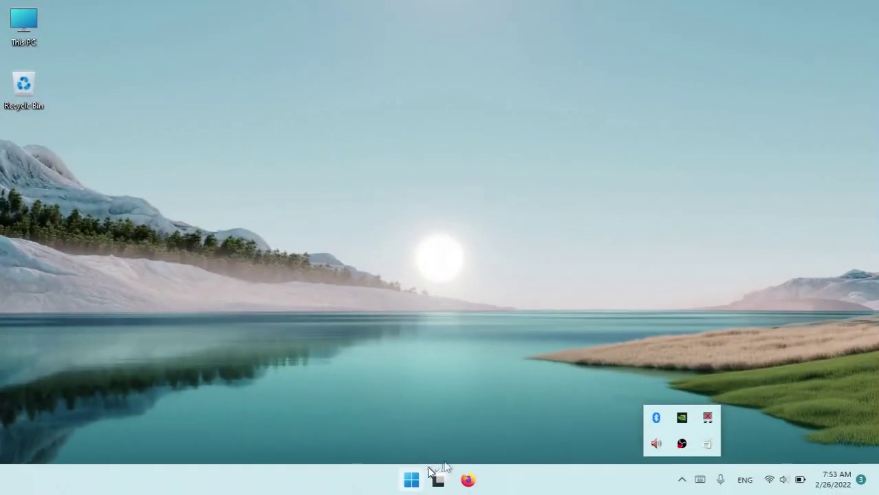
# Find and open Device Manager and maximize its window.
pyautogui.click(411, 477)
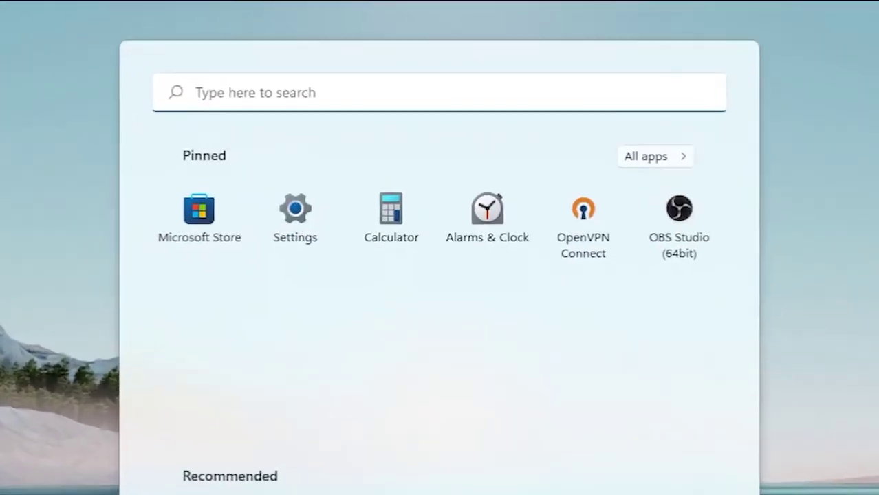
pyautogui.write('device Manager')
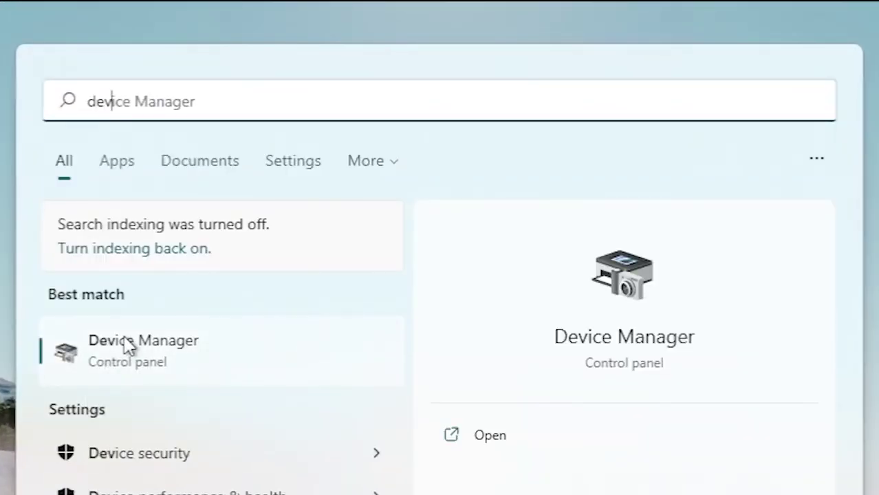
pyautogui.click(125, 344)
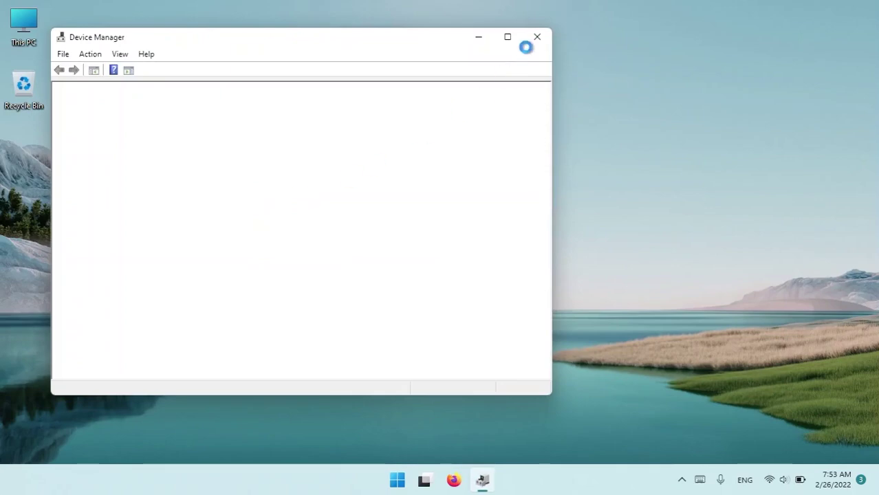
pyautogui.click(512, 37)
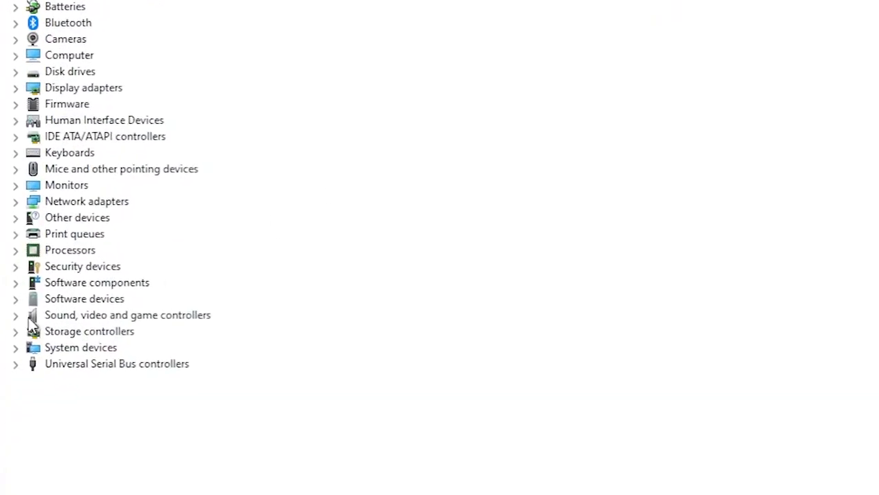
# Expand Sound, video and game controllers and search automatically for a driver for the TSCO-TH5330 device.
pyautogui.click(31, 321)
pyautogui.click(15, 316)
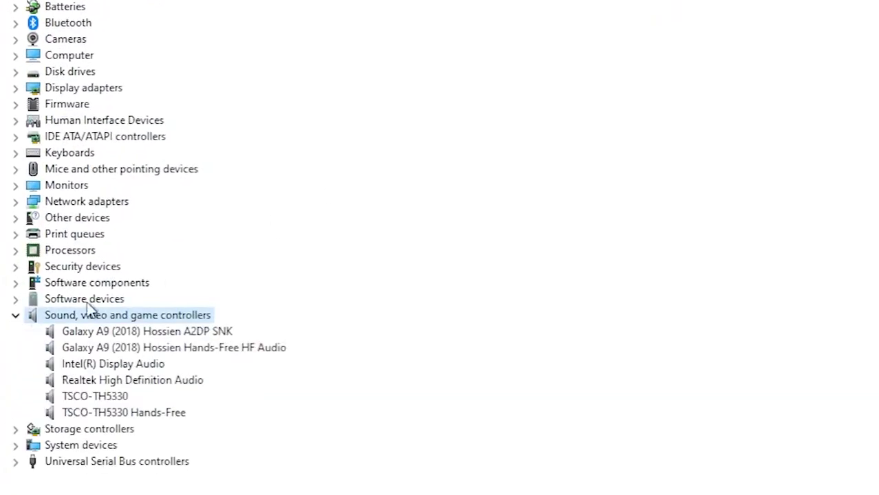
pyautogui.rightClick(115, 396)
pyautogui.click(147, 407)
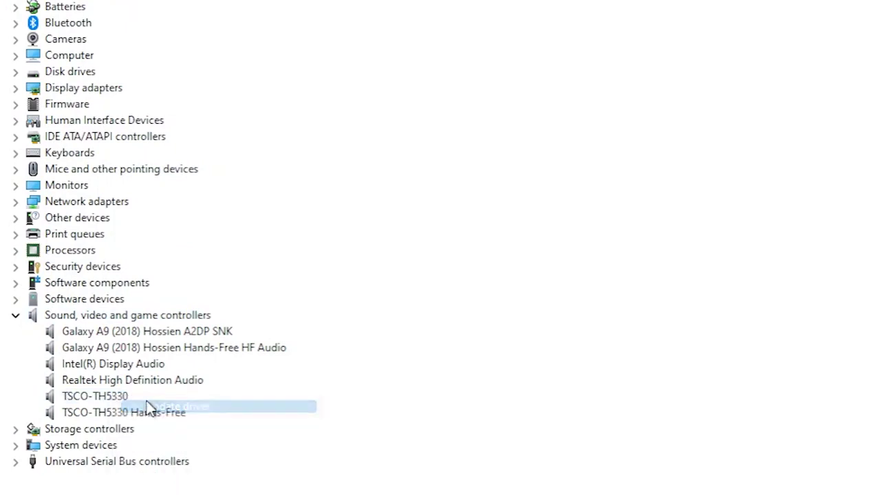
pyautogui.click(541, 199)
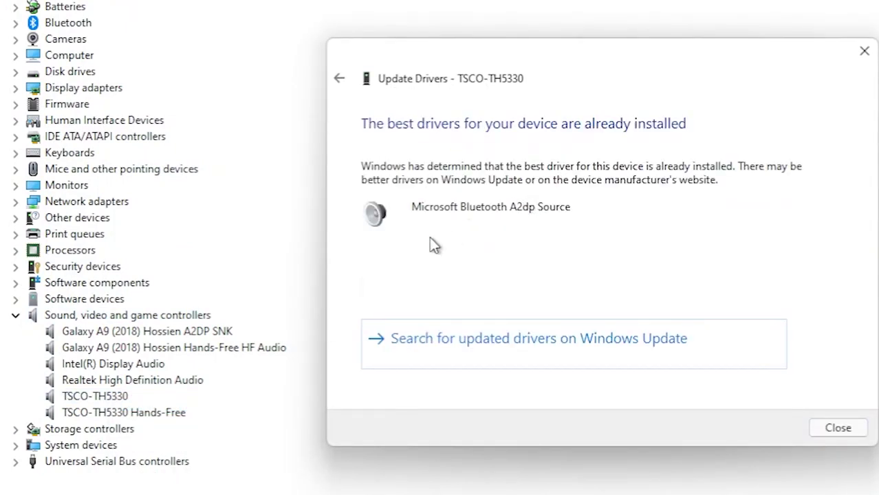
# Manually install the Microsoft Bluetooth A2dp Source driver from the computer's compatible drivers for TSCO-TH5330 and dismiss the restart prompt.
pyautogui.click(339, 80)
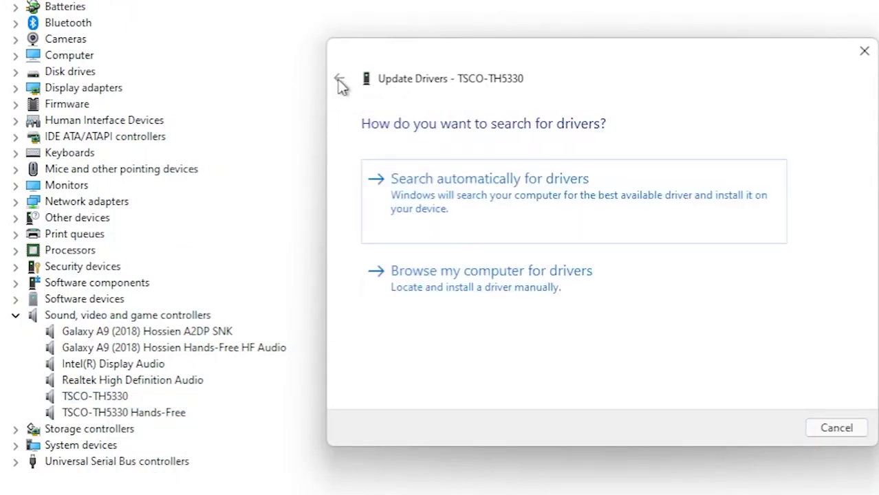
pyautogui.click(480, 297)
pyautogui.click(476, 322)
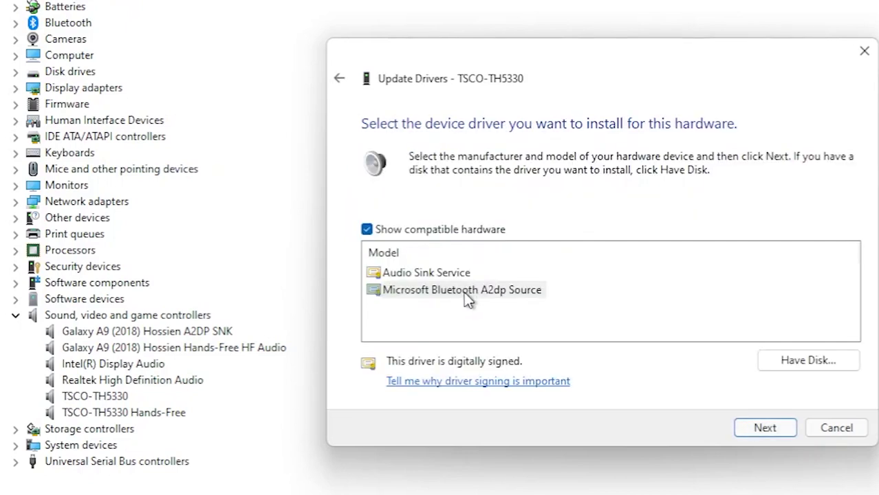
pyautogui.click(464, 292)
pyautogui.press('Return')
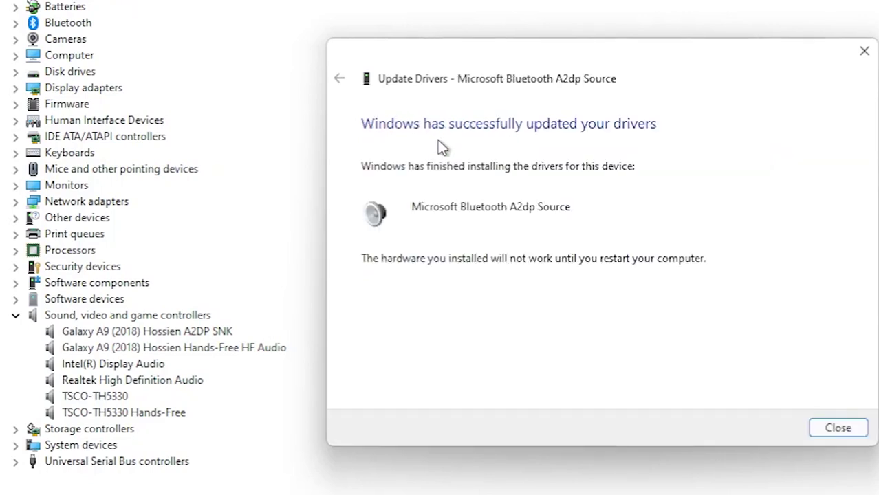
pyautogui.click(840, 428)
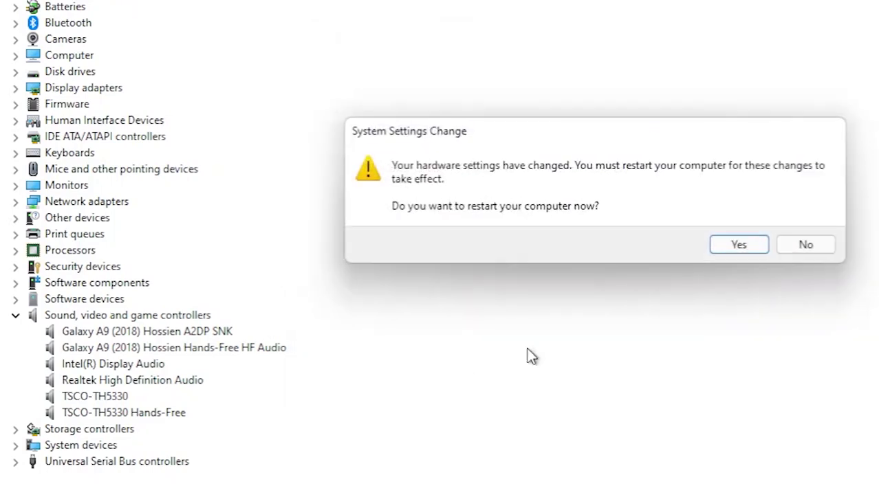
pyautogui.click(739, 244)
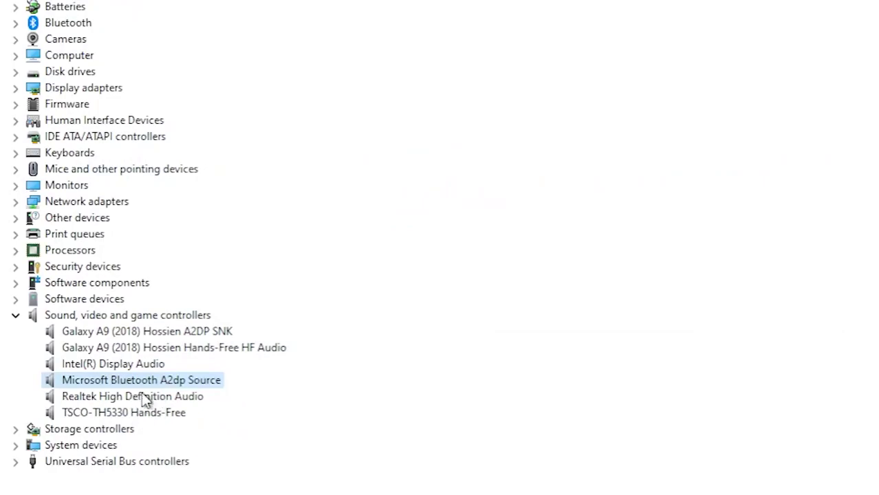
pyautogui.rightClick(147, 385)
pyautogui.click(114, 361)
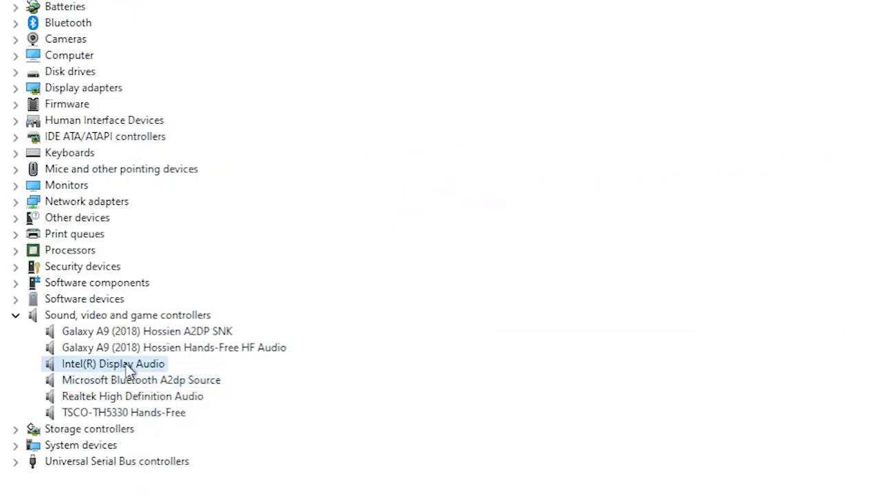
pyautogui.rightClick(157, 384)
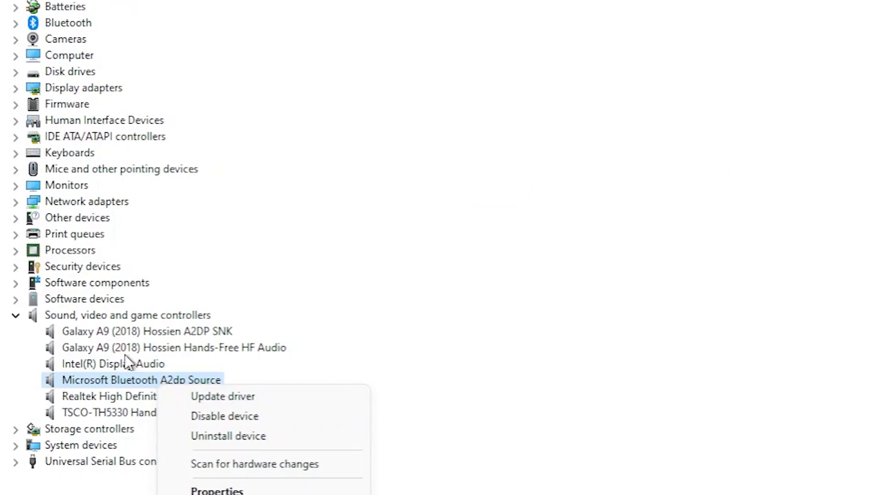
pyautogui.click(122, 396)
# Search automatically for a Realtek High Definition Audio driver and install the pending update through Windows Update.
pyautogui.rightClick(133, 396)
pyautogui.click(159, 405)
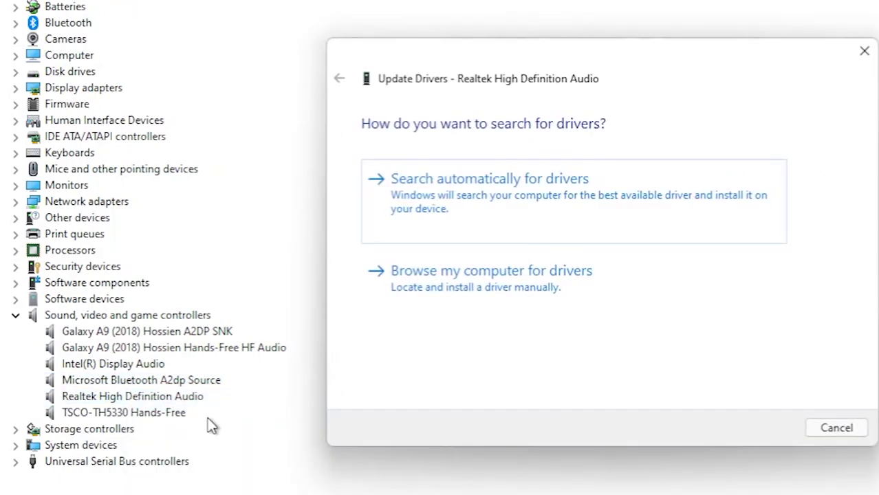
pyautogui.click(502, 190)
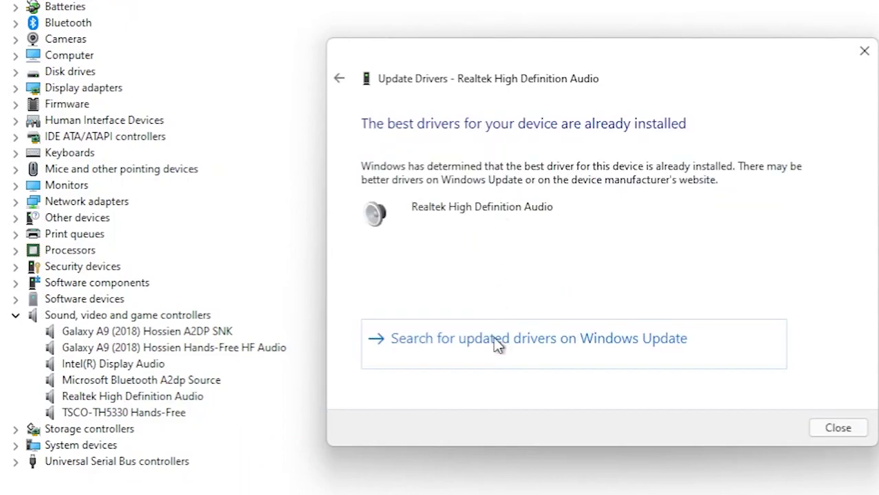
pyautogui.click(494, 355)
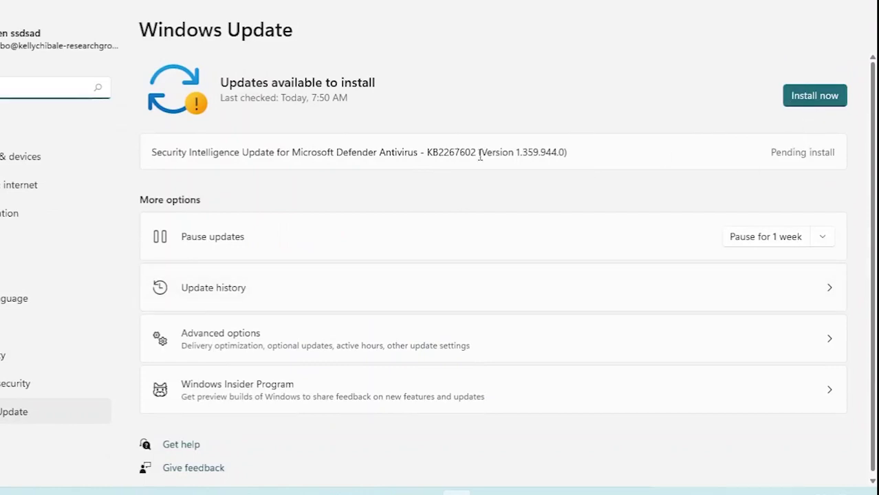
pyautogui.click(800, 95)
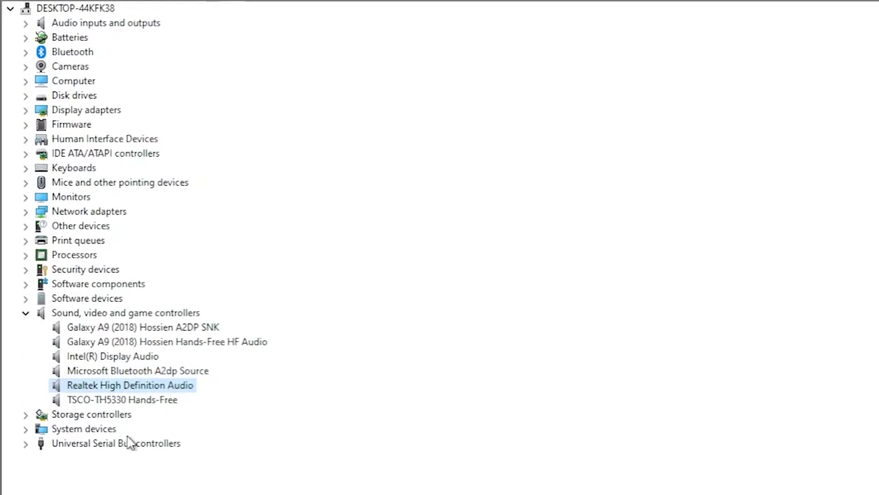
# Manually install the Realtek High Definition Audio driver from the drivers available on the computer and decline the restart.
pyautogui.rightClick(148, 390)
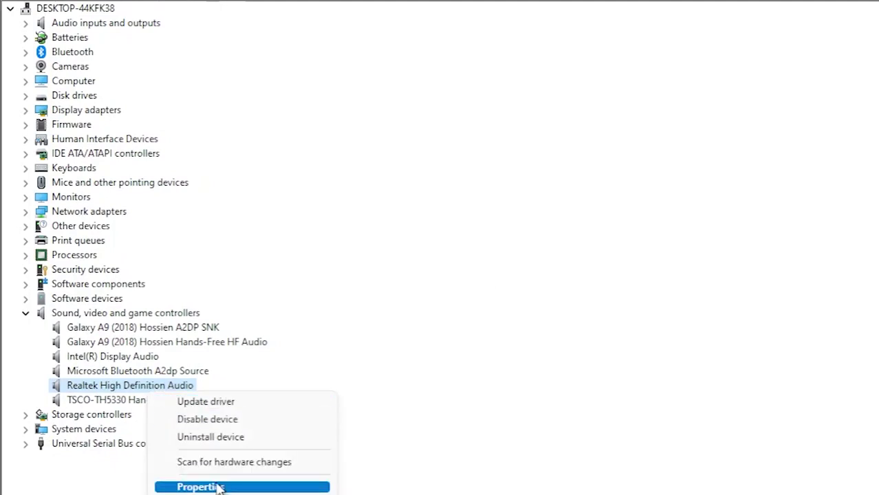
pyautogui.click(219, 487)
pyautogui.click(452, 84)
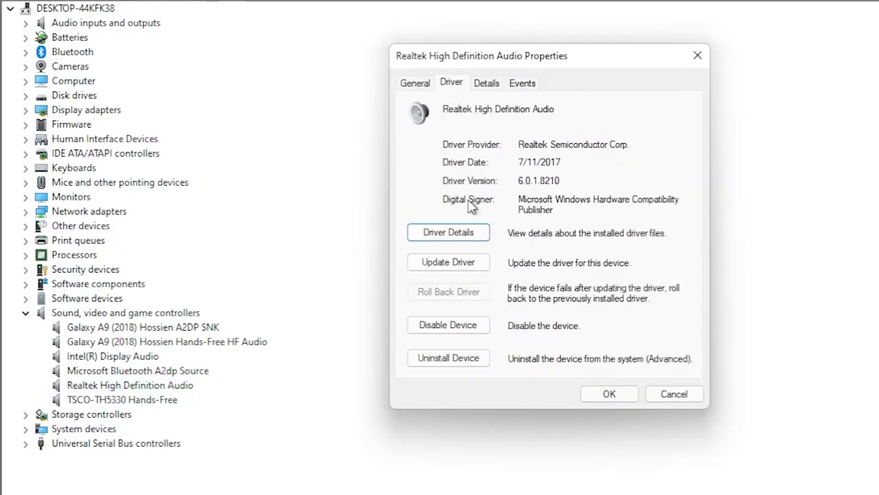
pyautogui.click(454, 315)
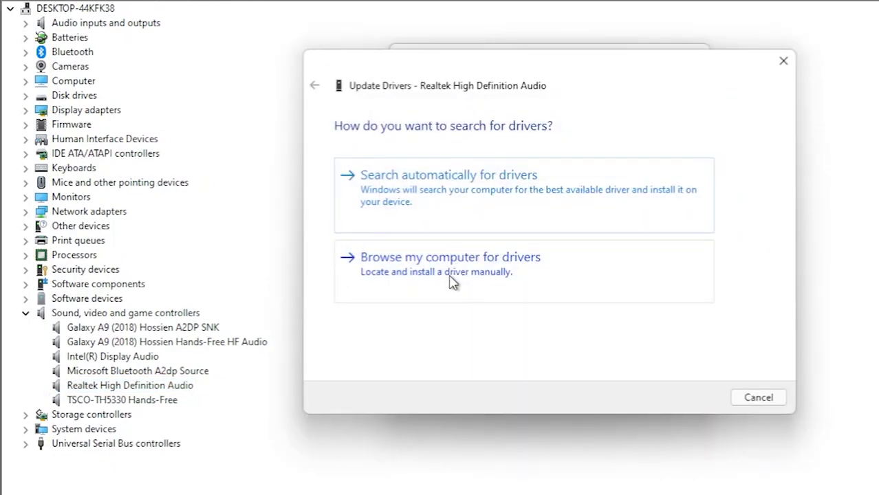
pyautogui.click(452, 282)
pyautogui.click(437, 307)
pyautogui.doubleClick(419, 273)
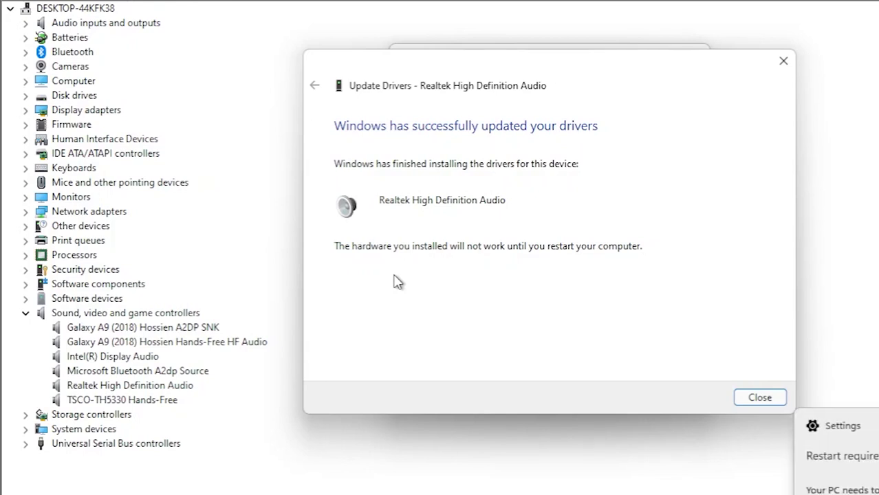
pyautogui.click(751, 396)
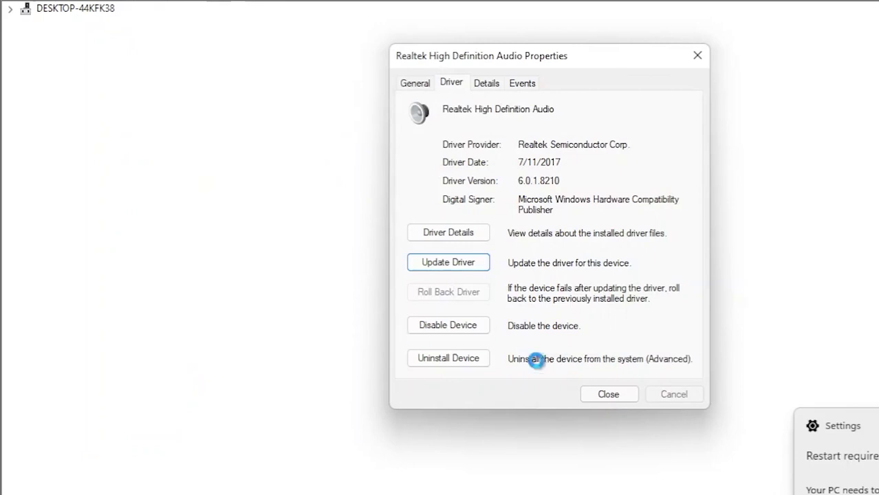
pyautogui.click(605, 395)
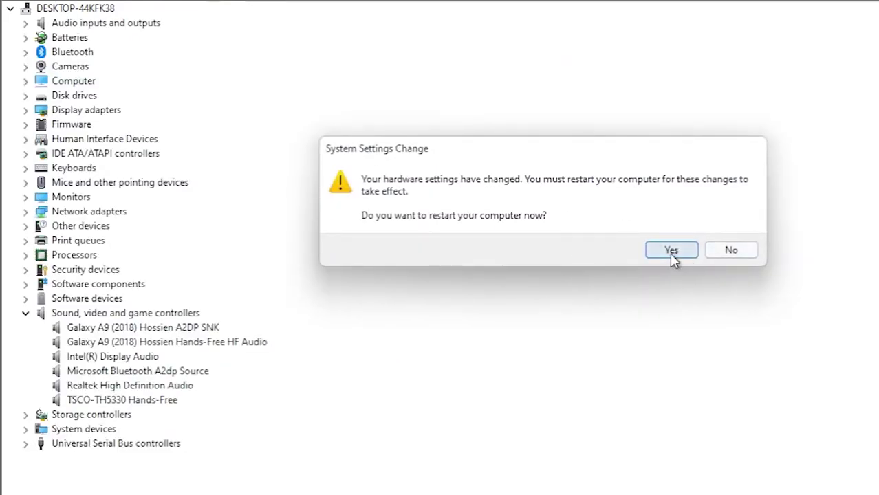
pyautogui.click(735, 251)
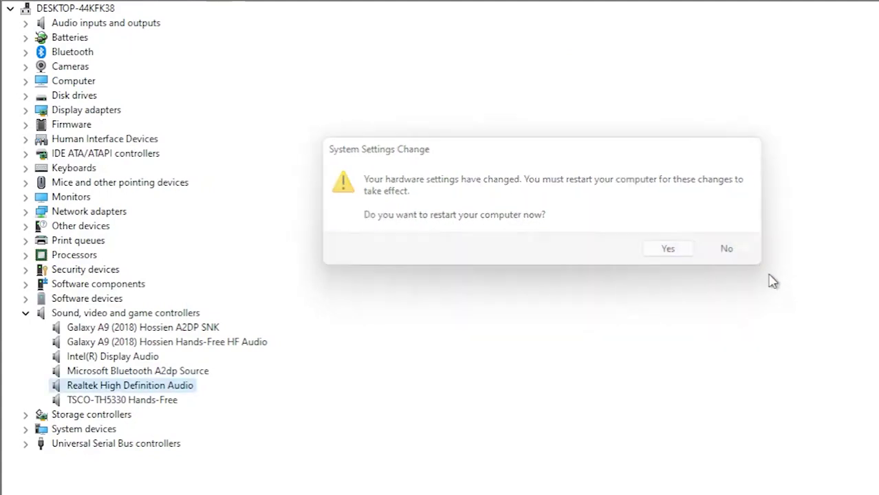
# Check the driver properties of Realtek High Definition Audio for the rollback option, close them and decline the restart.
pyautogui.rightClick(131, 386)
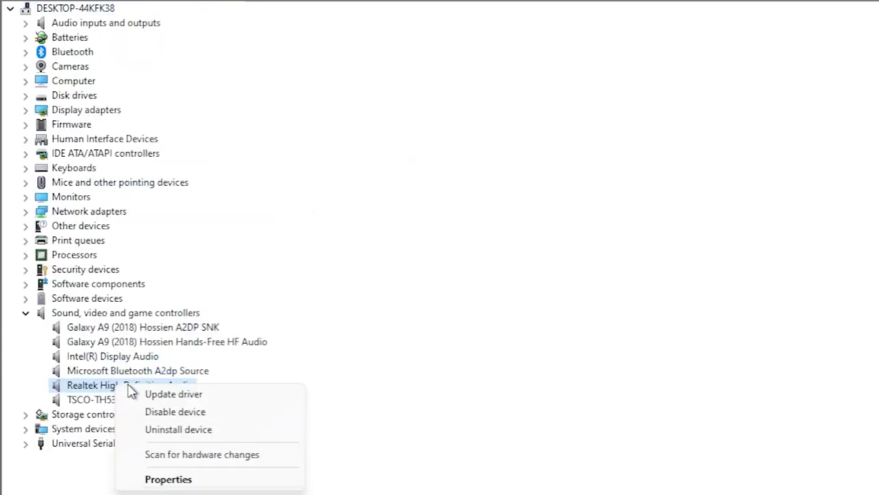
pyautogui.click(202, 480)
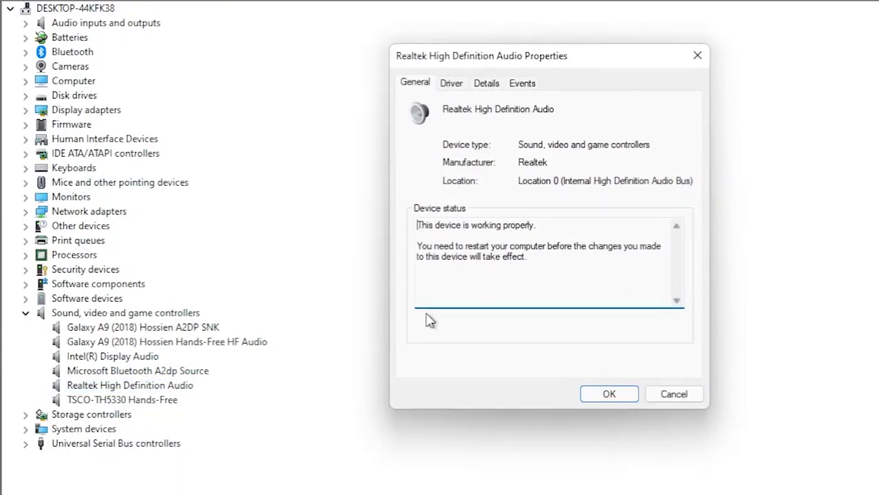
pyautogui.click(465, 81)
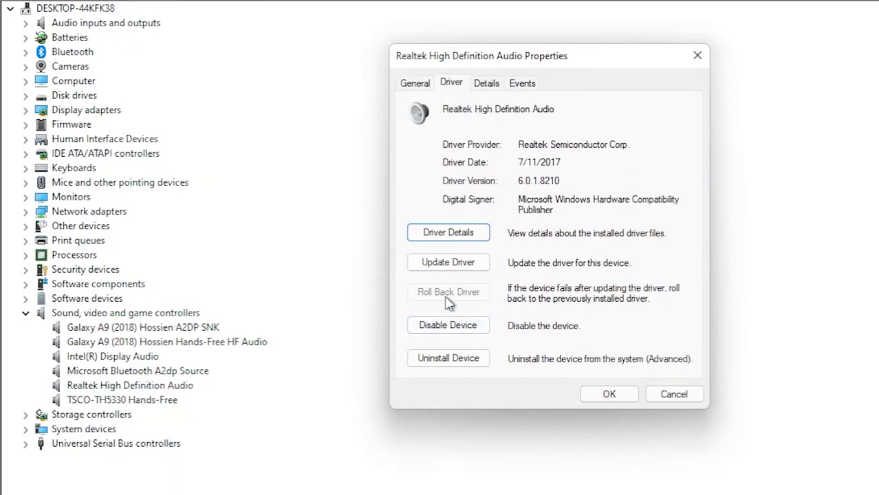
pyautogui.click(608, 394)
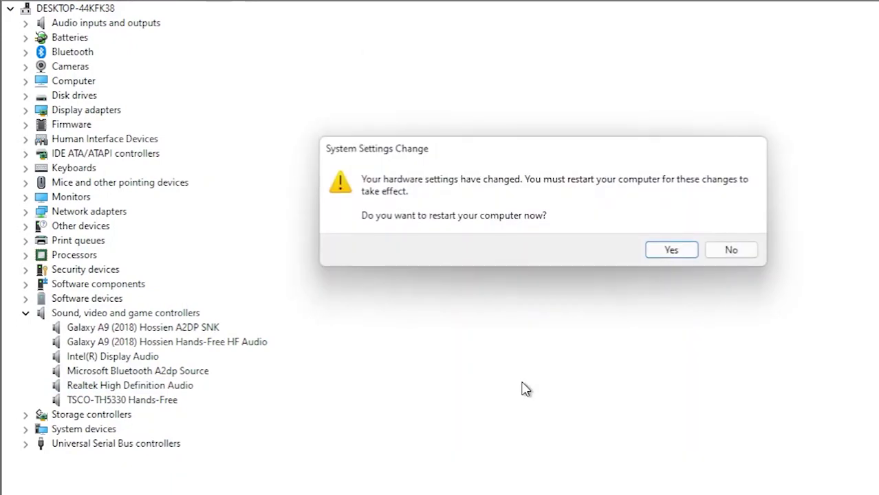
pyautogui.click(732, 255)
# Uninstall the Realtek High Definition Audio device without selecting driver removal and decline the restart.
pyautogui.rightClick(163, 387)
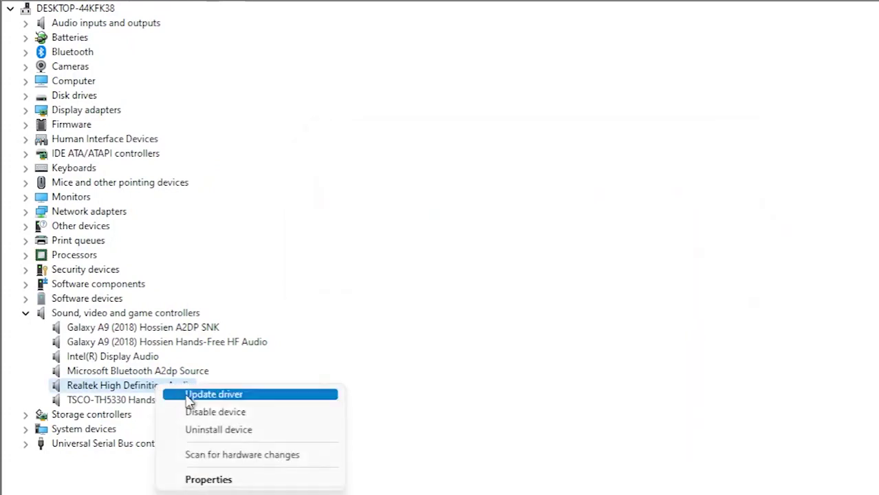
pyautogui.click(227, 430)
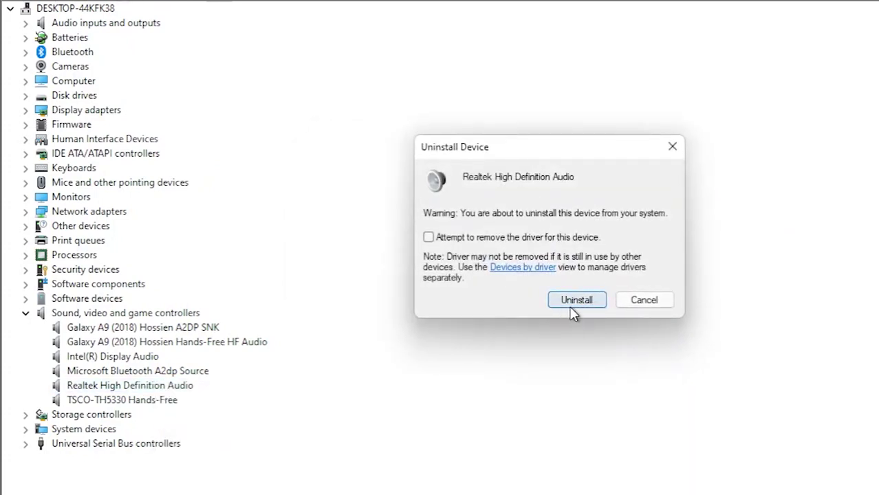
pyautogui.click(568, 306)
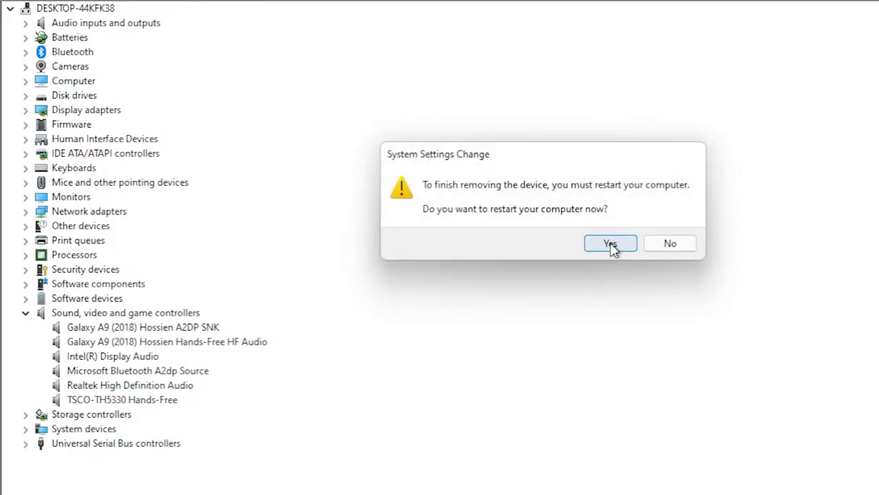
pyautogui.click(664, 249)
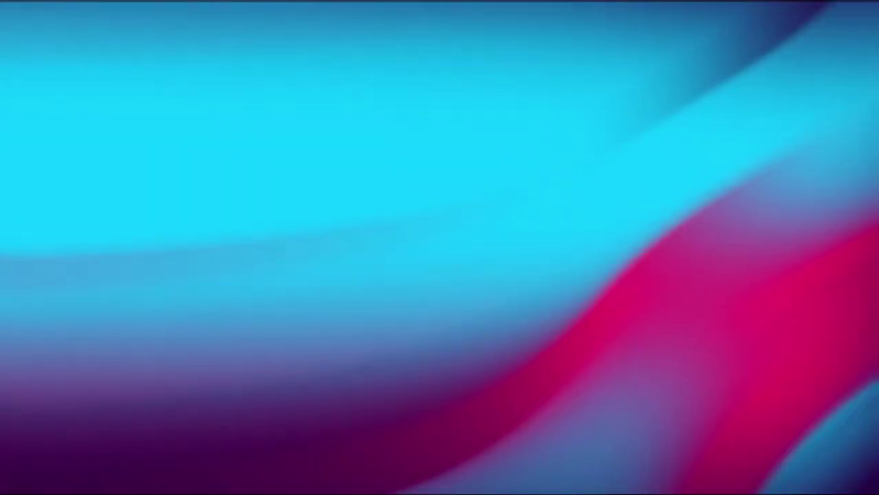